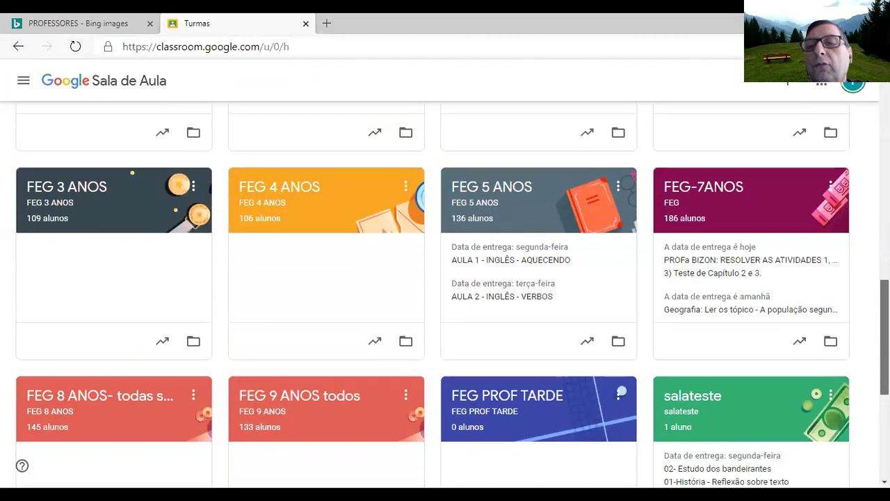
# Step: Open the salateste class and start a new quiz assignment (Atividade com teste) in its classwork
pyautogui.click(705, 295)
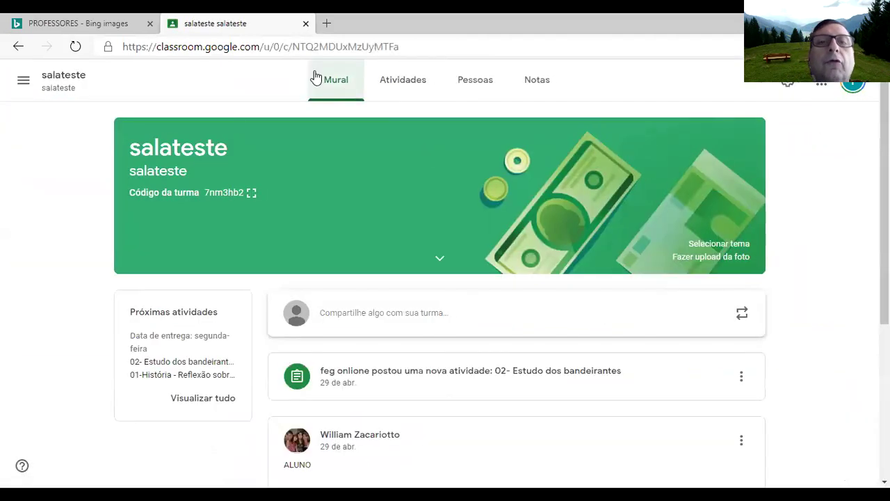
pyautogui.click(395, 82)
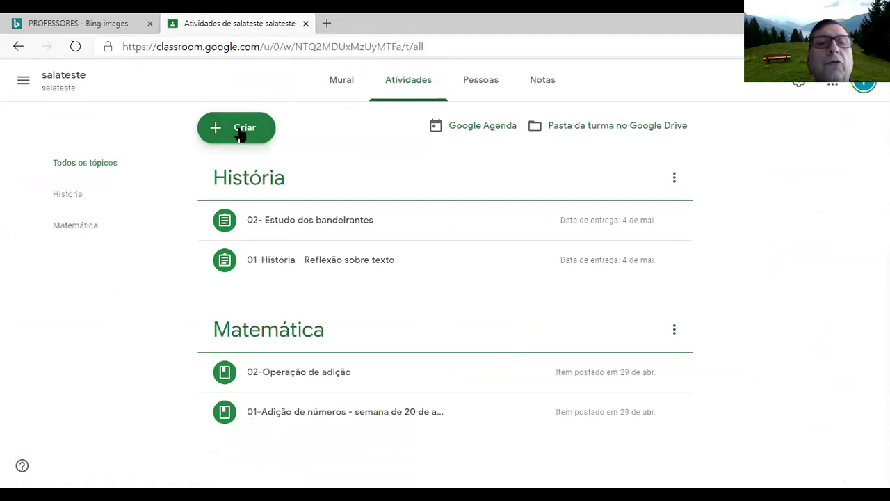
pyautogui.click(239, 135)
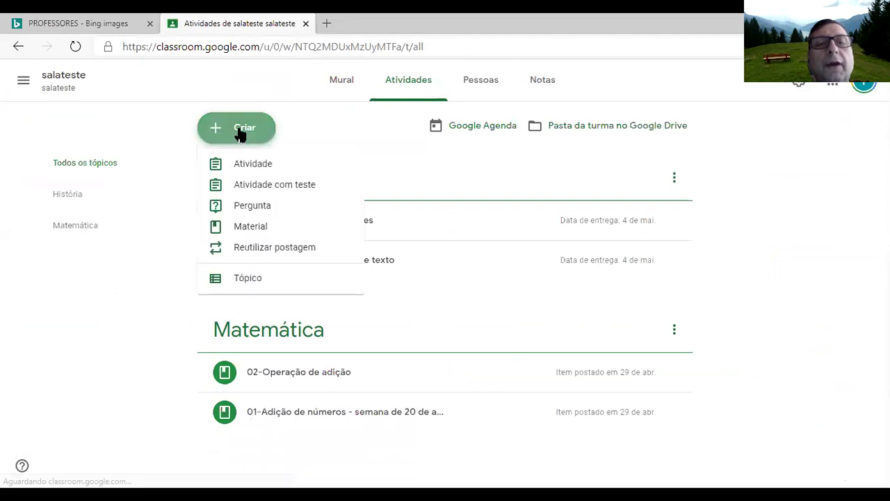
pyautogui.click(262, 185)
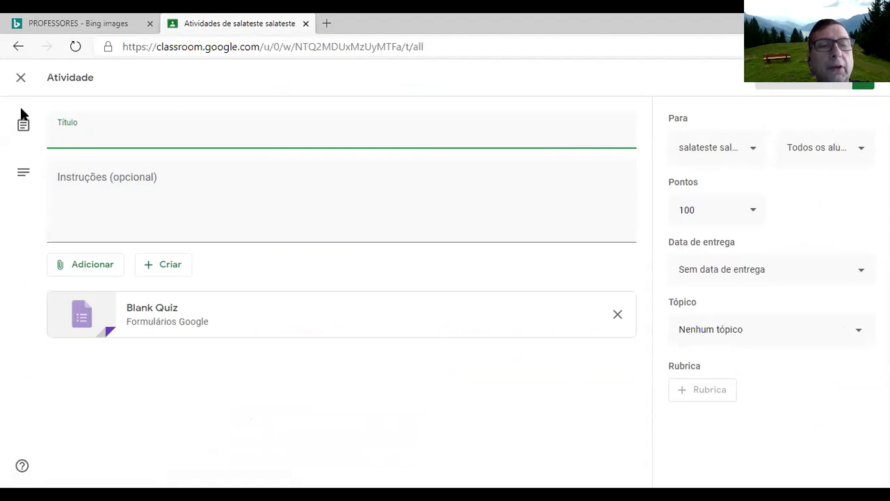
# Step: Title the assignment "03- História - Interpretação da história proposta - Sobre a viagem"
pyautogui.write('03- ')
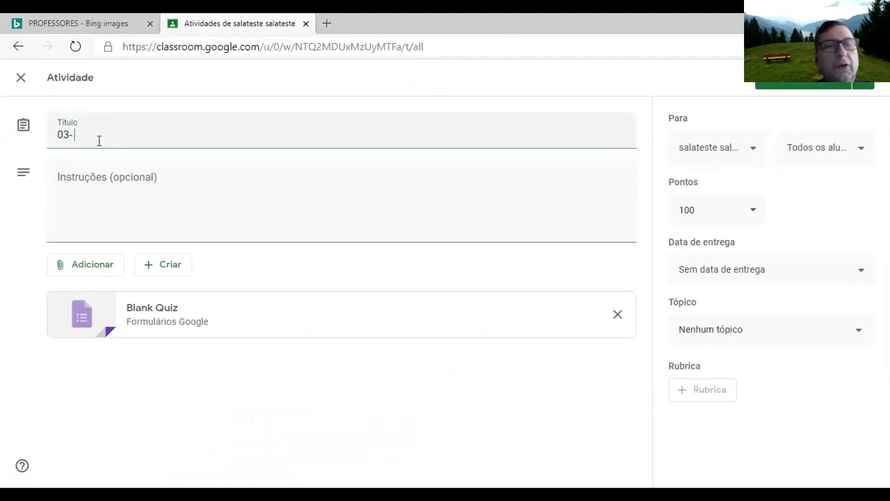
pyautogui.write('História')
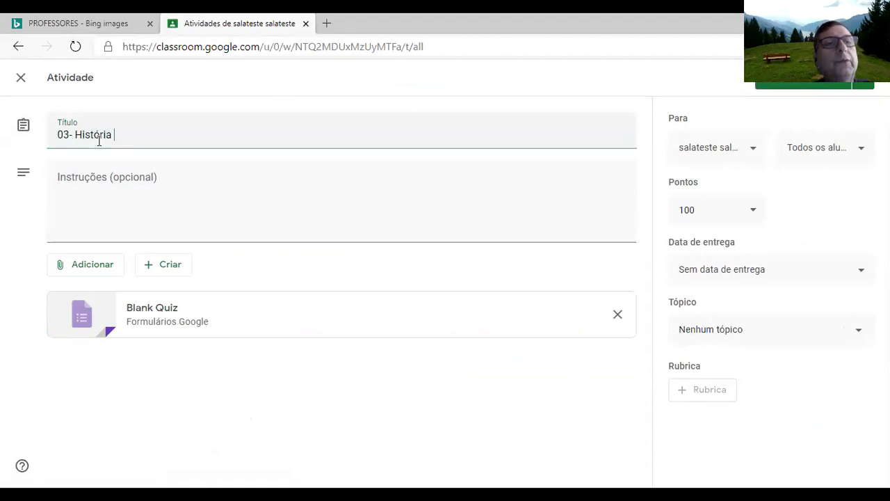
pyautogui.write(' - Interpretaçã')
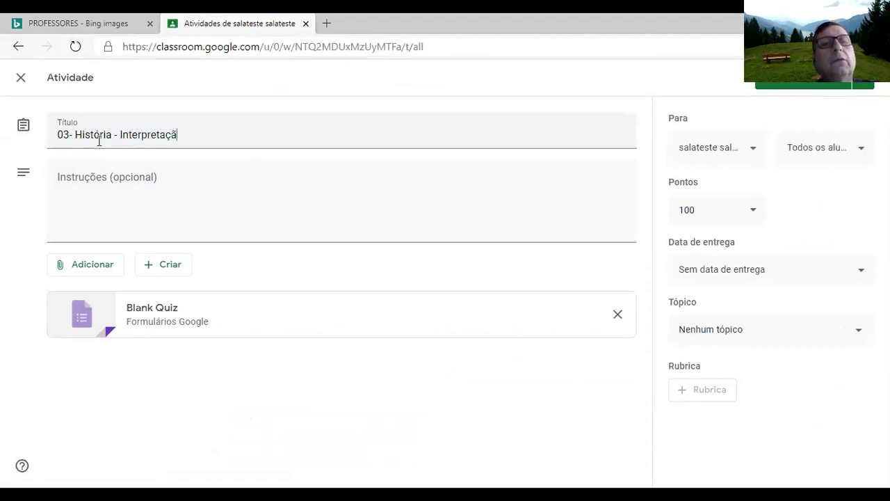
pyautogui.write('o da hist')
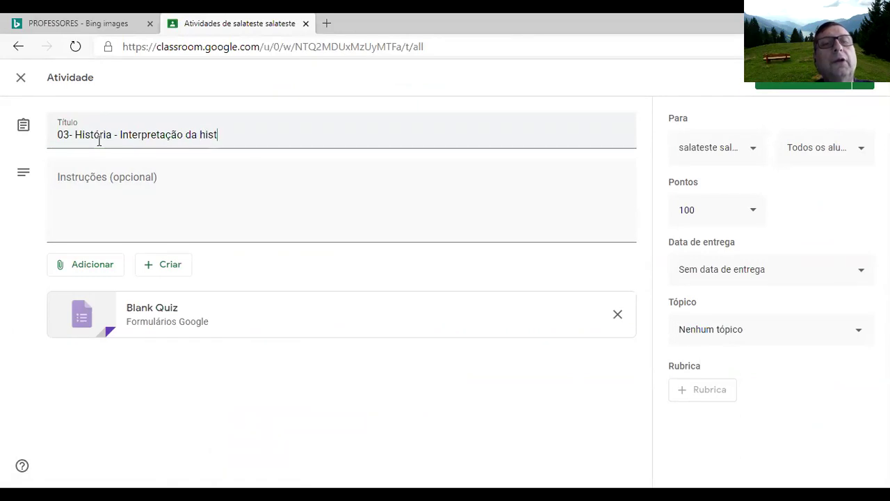
pyautogui.write('ória proposta')
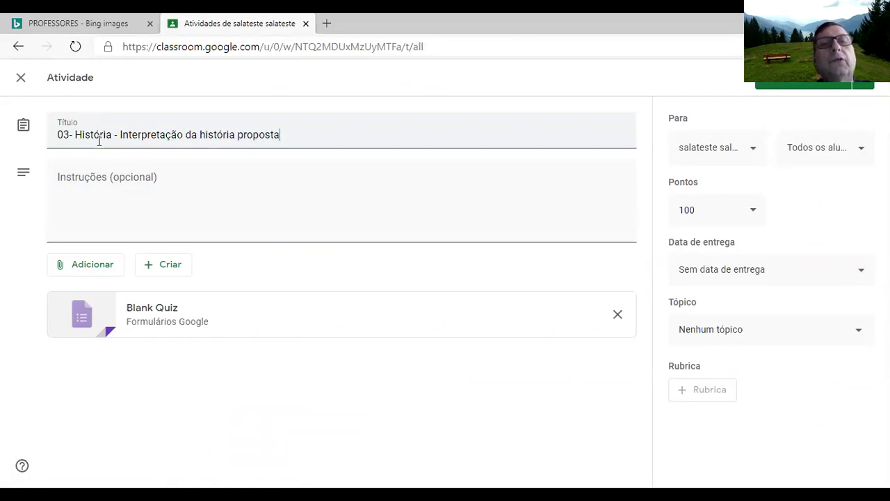
pyautogui.write(' )sobre a via')
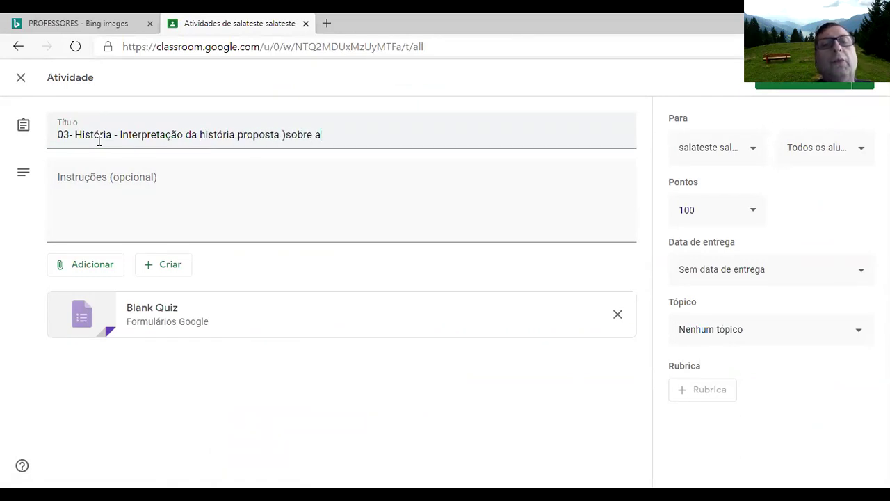
pyautogui.press('BackSpace')
pyautogui.press('BackSpace')
pyautogui.press('BackSpace')
pyautogui.press('BackSpace')
pyautogui.press('BackSpace')
pyautogui.press('BackSpace')
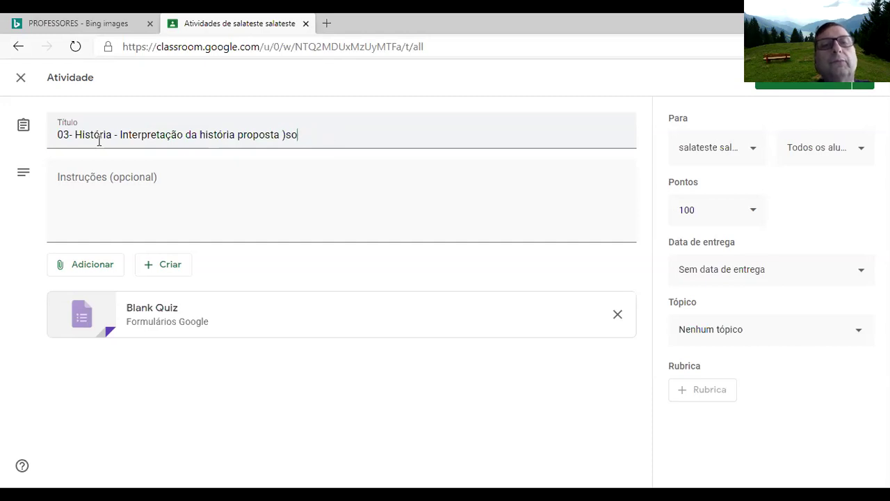
pyautogui.write('- Sobre a viagem')
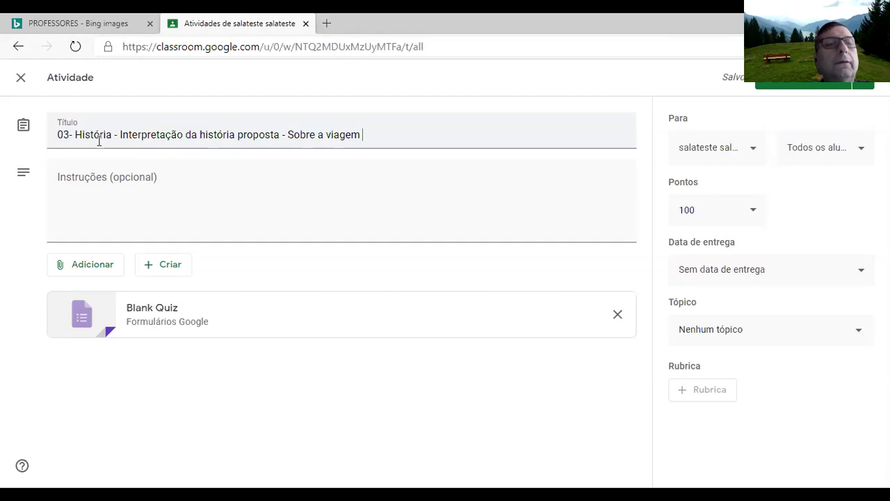
# Step: Enter the assignment instructions "1. Efetue a leitura do Texto abaixo e depois responda as alternativas que se encontram no formulário de questões"
pyautogui.click(115, 185)
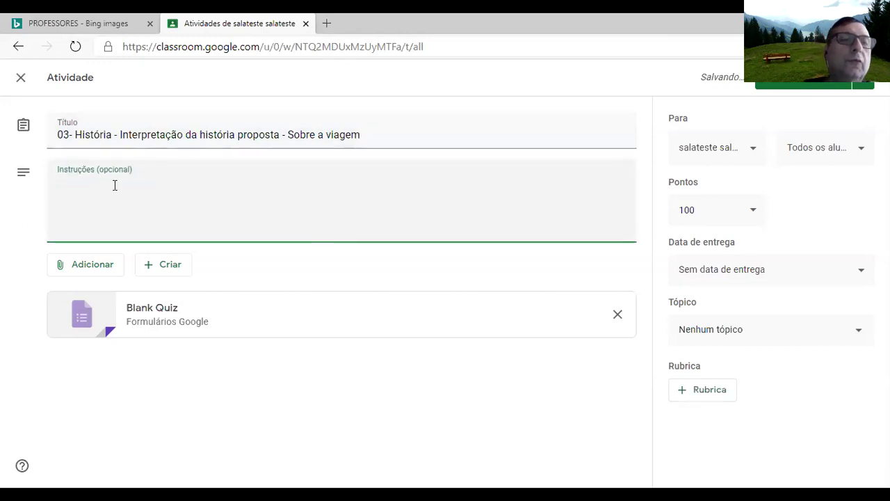
pyautogui.write('1.')
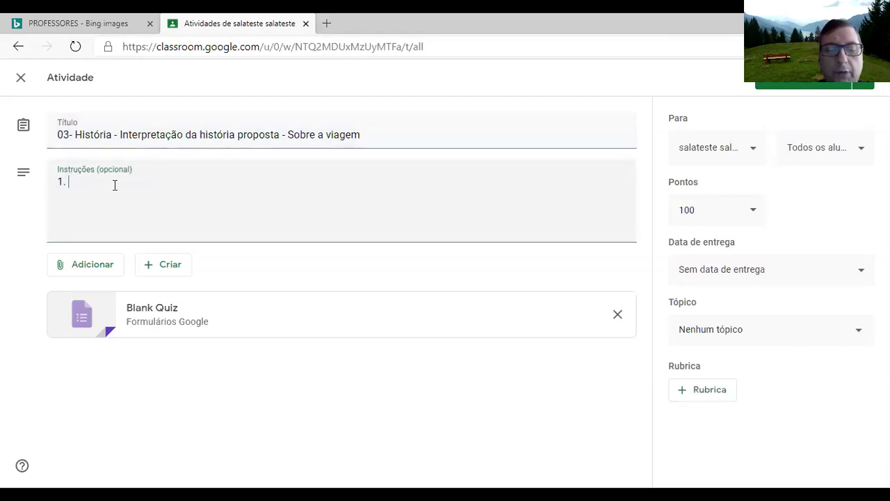
pyautogui.write(' Efetue a leitura do Texto abaixo e depois responda as alternativas que se ')
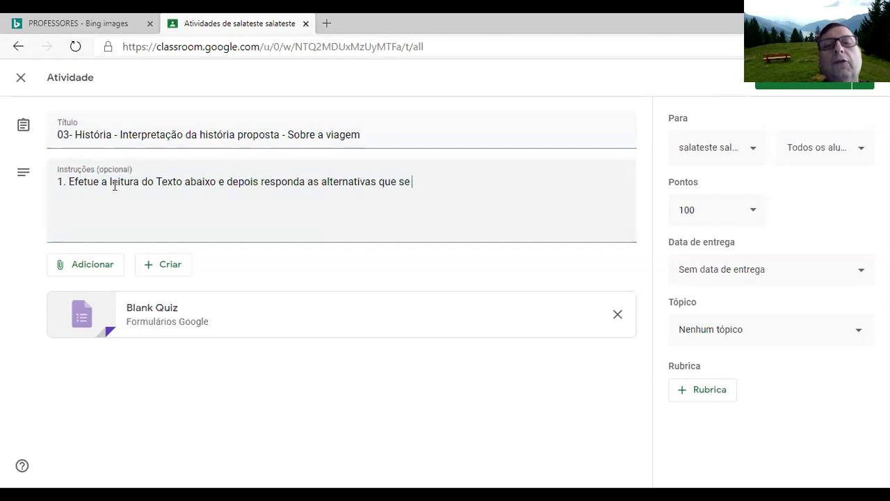
pyautogui.write('encontam no')
pyautogui.press('BackSpace')
pyautogui.press('BackSpace')
pyautogui.press('BackSpace')
pyautogui.write('tram')
pyautogui.press('BackSpace')
pyautogui.press('BackSpace')
pyautogui.press('BackSpace')
pyautogui.write('ram no formulário de questões')
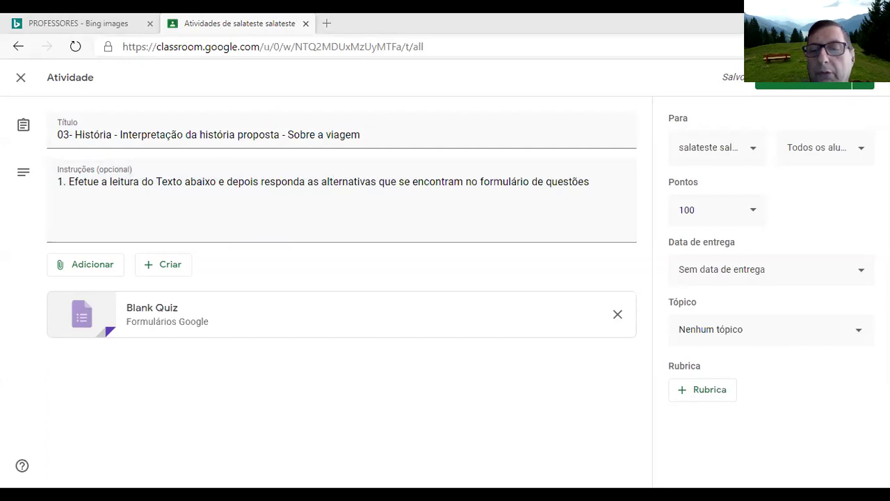
# Step: Add the poem beginning "Como vamos chegar à Índia" below the instruction sentence, separated by a blank line
pyautogui.click(78, 207)
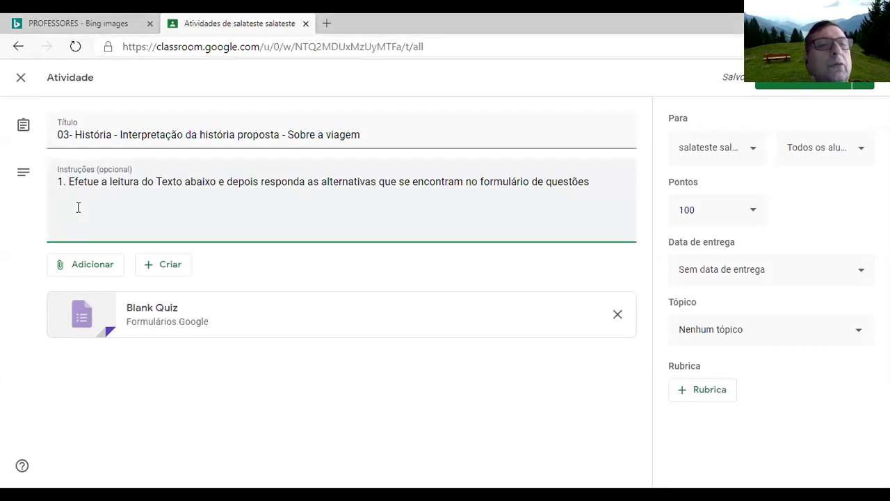
pyautogui.write('Como vamos chegar à Índia Sem o oceano a enfrentar ? O que fazer com nossos medos Se um monstro nos atacar ? Se a viagem é perigosa Demorada também será O que acharemos pelo caminho Com certeza Compensará Há tanto para conhecer Há tanto para explorar Basta os olhos abrir, e com o ouvido escutar')
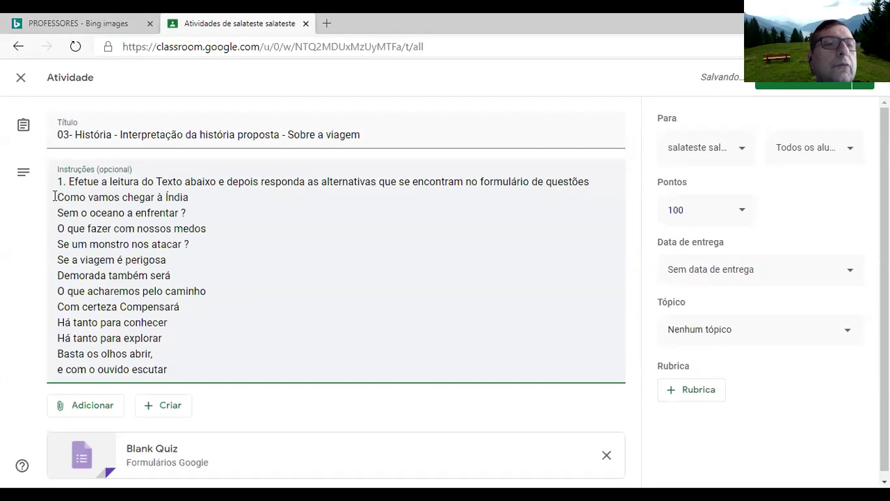
pyautogui.click(54, 197)
pyautogui.press('Return')
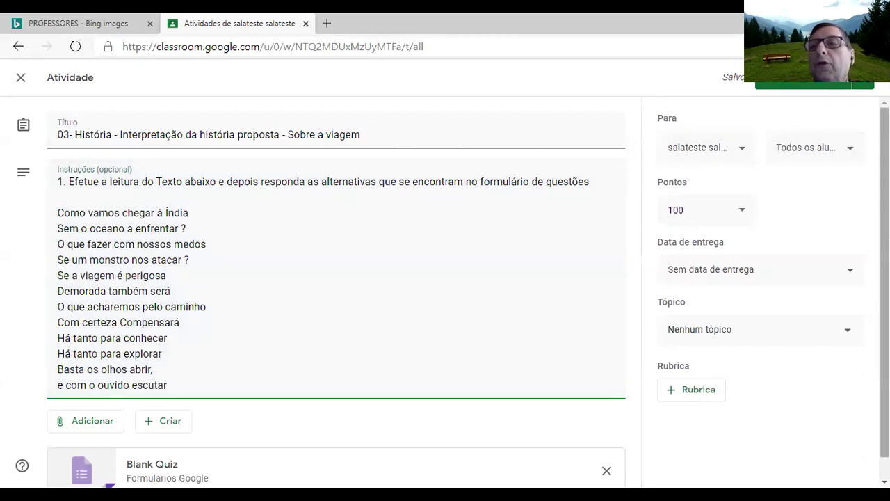
# Step: Open the attached Blank Quiz form and rename its file with the copied assignment title "03- História - Interpretação da história proposta - Sobre a viagem"
pyautogui.scroll(-1, 816, 280)
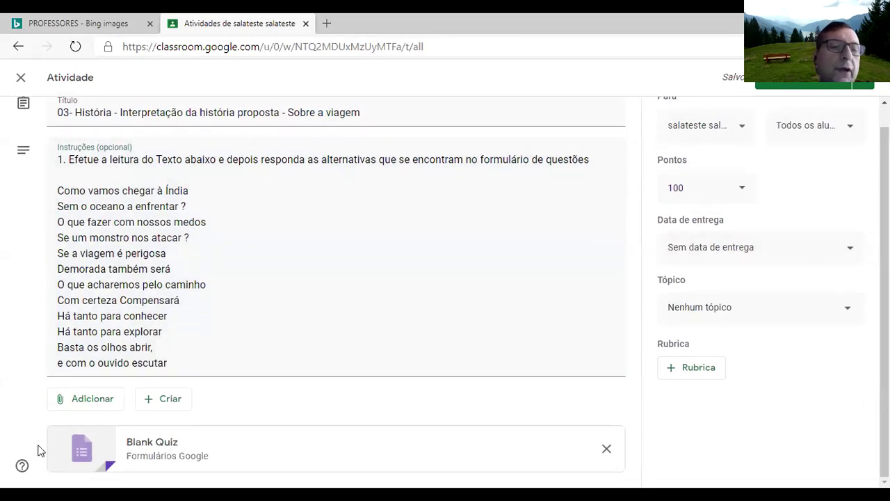
pyautogui.click(132, 452)
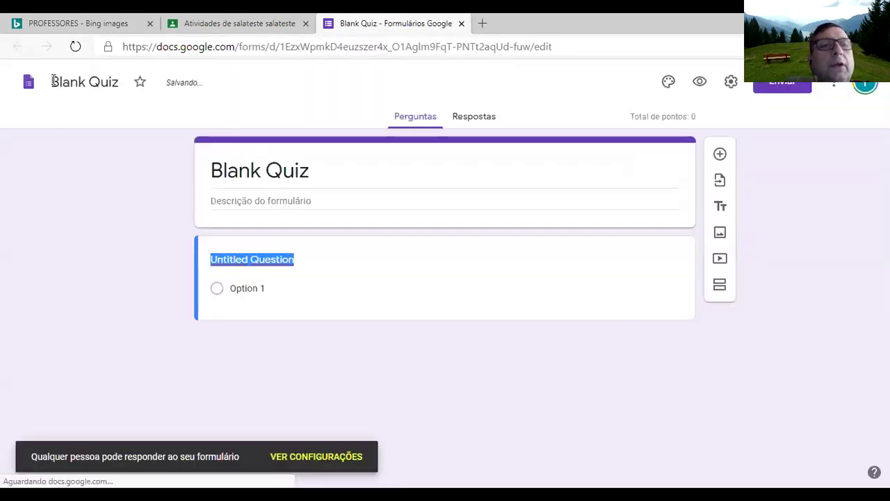
pyautogui.click(230, 23)
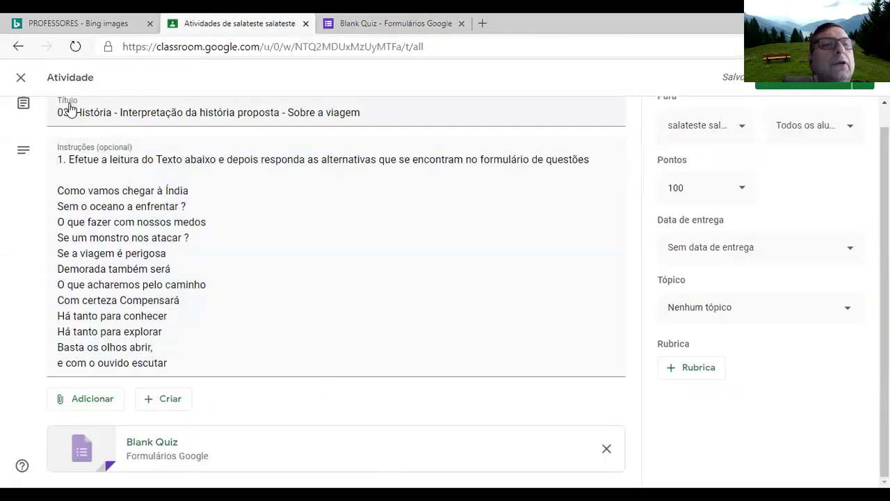
pyautogui.moveTo(55, 113); pyautogui.dragTo(383, 116)
pyautogui.hotkey('ctrl', 'c')
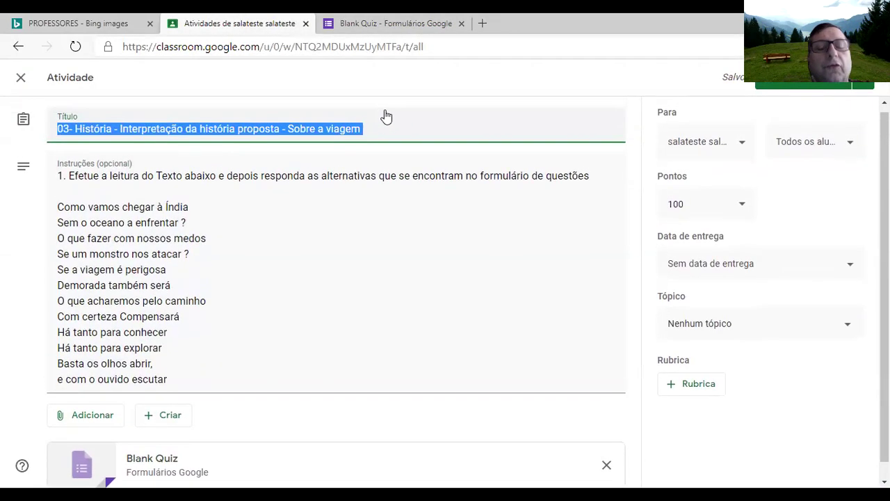
pyautogui.click(390, 23)
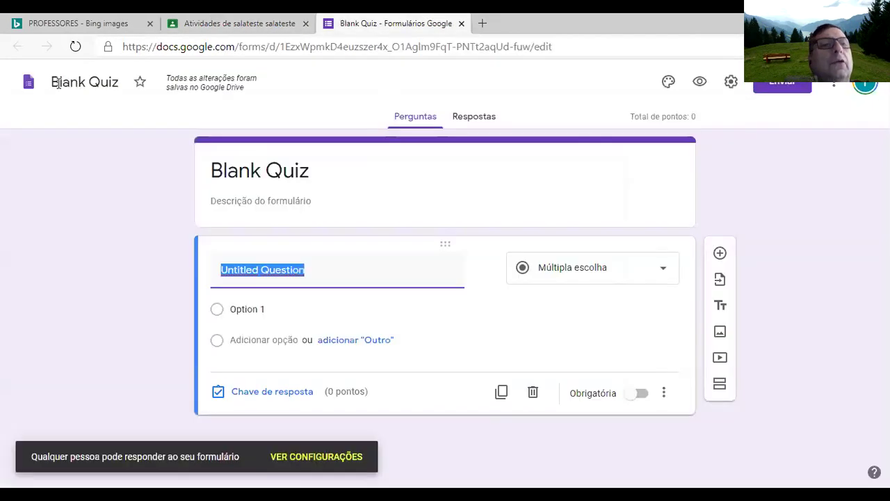
pyautogui.click(59, 82)
pyautogui.moveTo(54, 82); pyautogui.dragTo(136, 87)
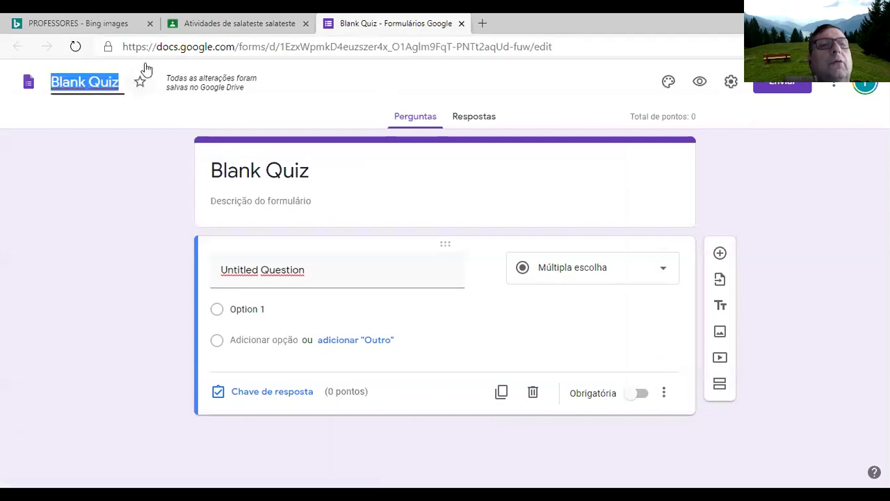
pyautogui.hotkey('ctrl', 'v')
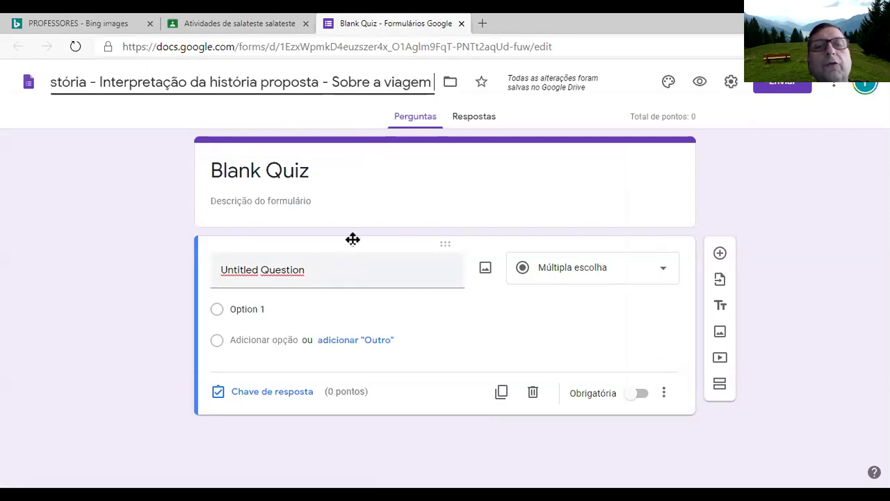
pyautogui.click(348, 203)
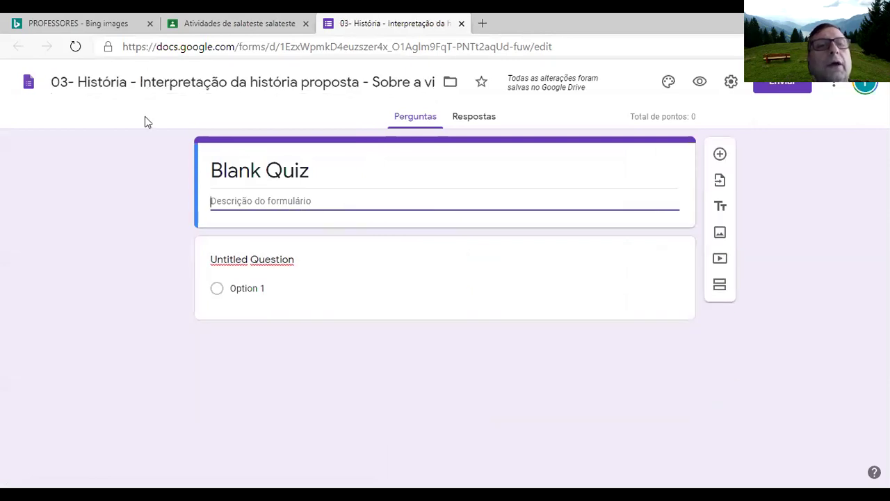
# Step: Replace the form's "Blank Quiz" heading with "03- História - Interpretação da história proposta - Sobre a viagem"
pyautogui.click(88, 82)
pyautogui.tripleClick(271, 171)
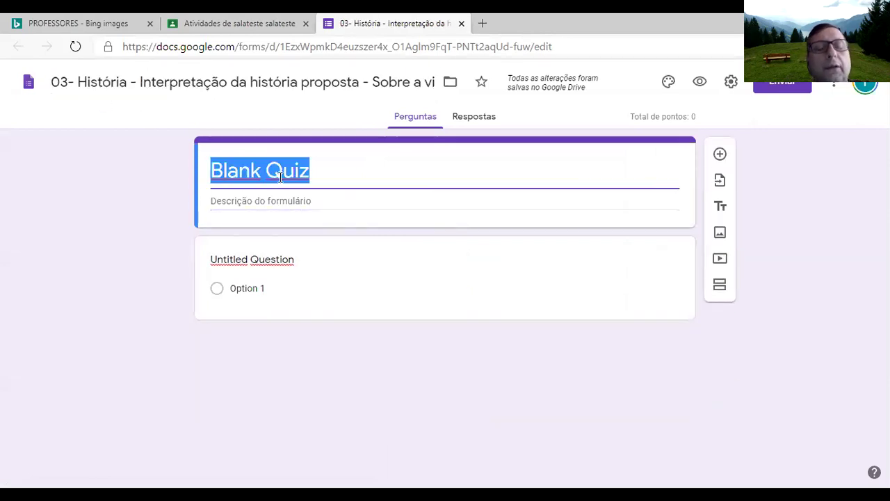
pyautogui.hotkey('ctrl', 'v')
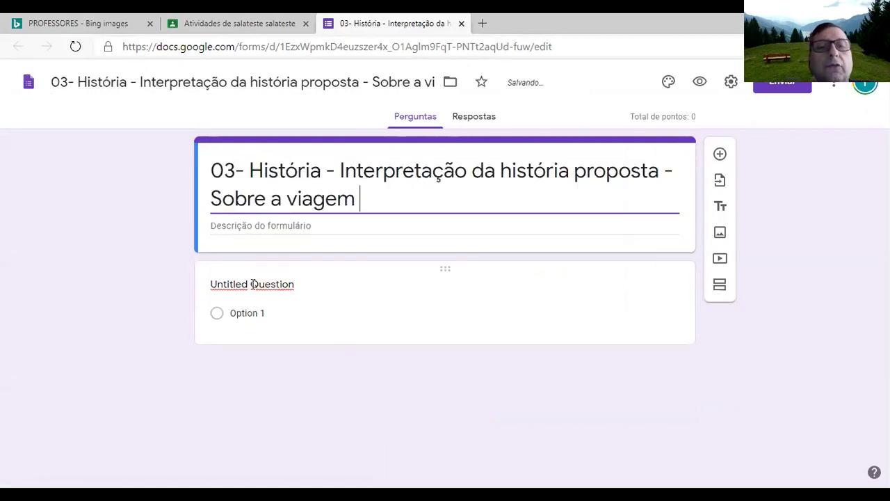
# Step: Change the untitled question to "Nome" and set its answer type to Parágrafo
pyautogui.click(253, 284)
pyautogui.write('Nome')
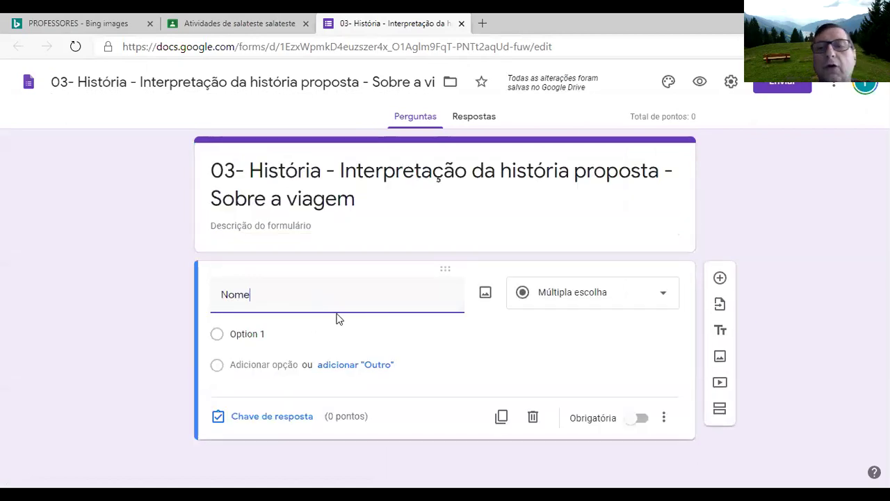
pyautogui.click(609, 295)
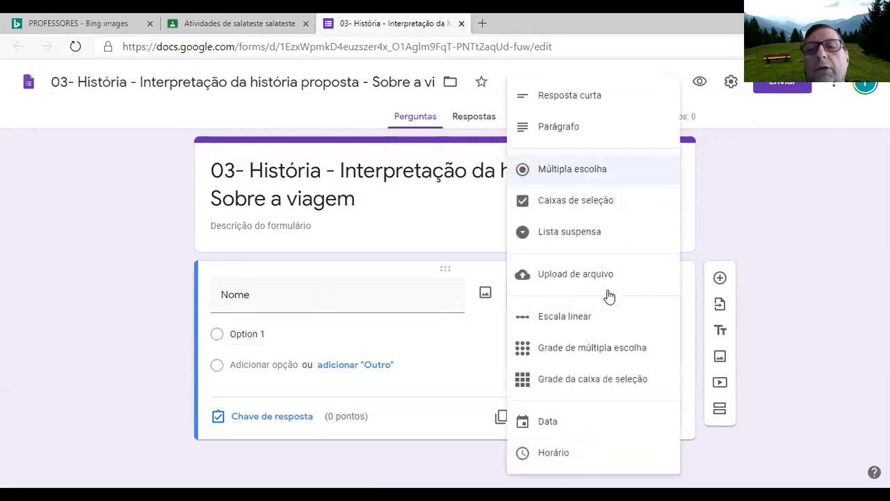
pyautogui.click(578, 128)
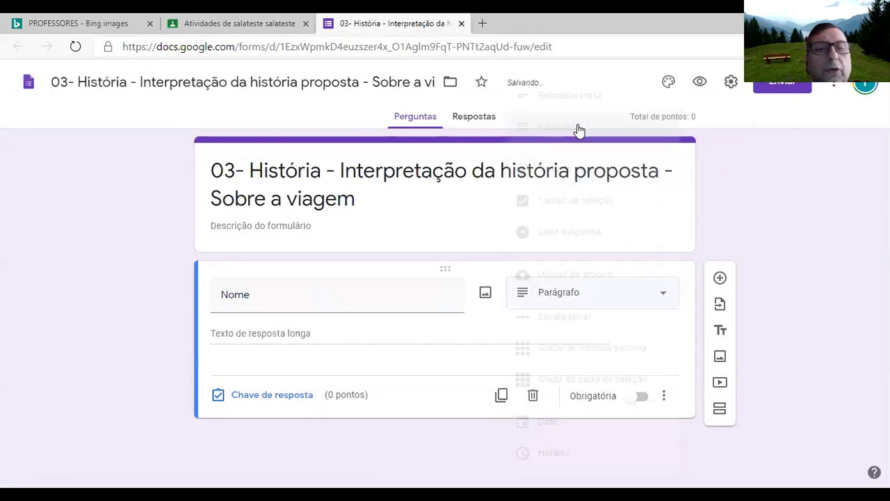
# Step: Add a second question to the form, titled "Serie e turma"
pyautogui.click(720, 278)
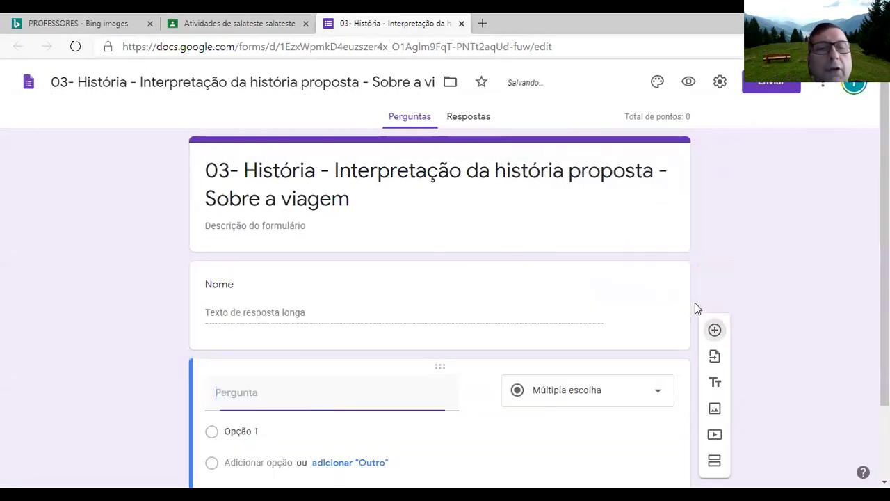
pyautogui.write('Se')
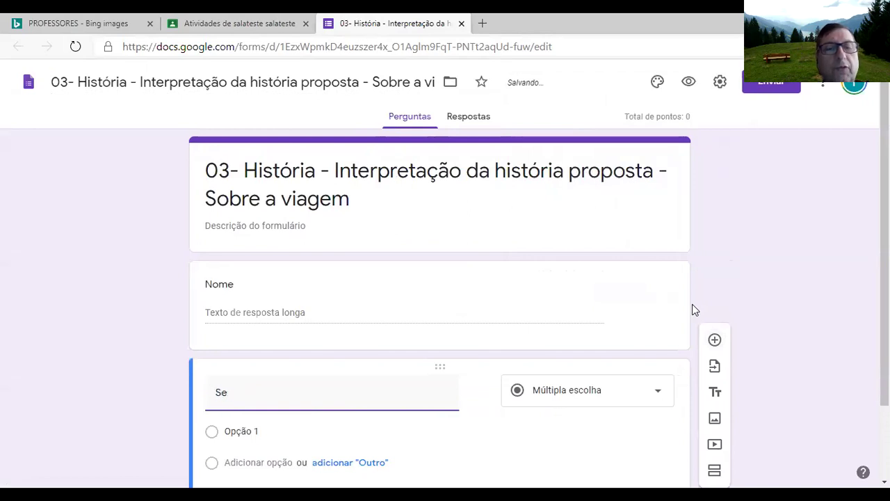
pyautogui.write('rie e turma')
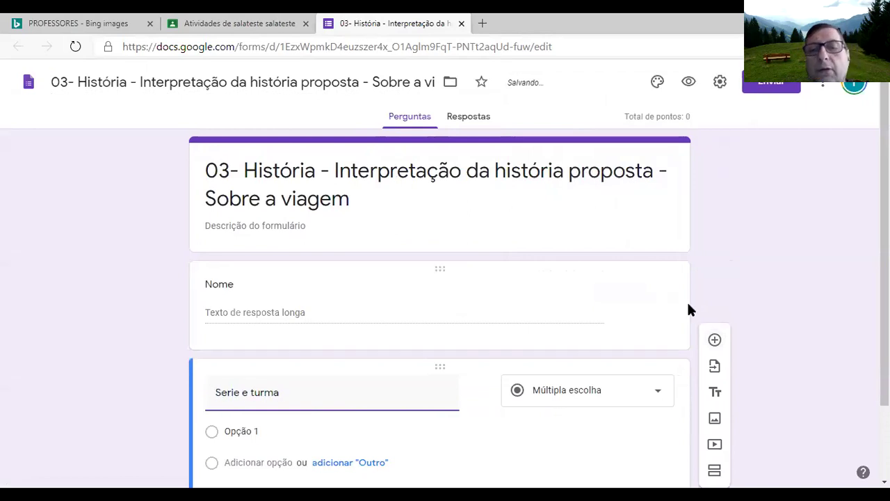
# Step: Set the "Serie e turma" answer type to Resposta curta and make both it and the "Nome" question required
pyautogui.click(547, 391)
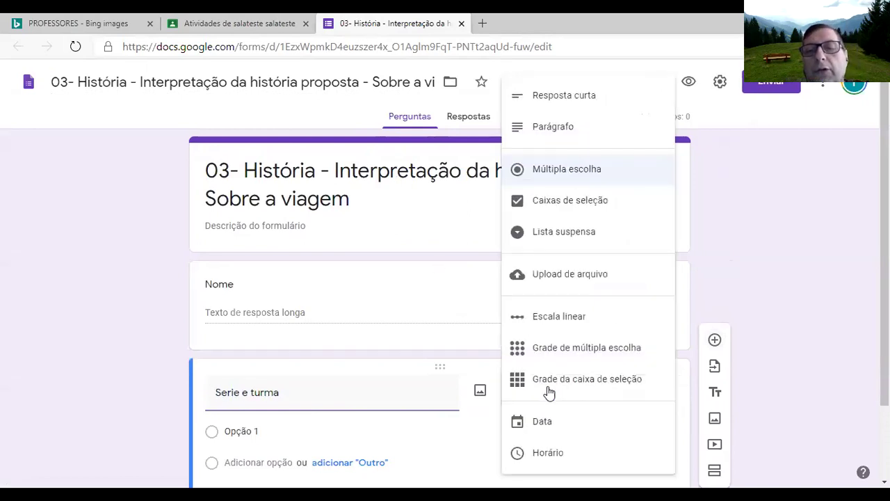
pyautogui.click(555, 106)
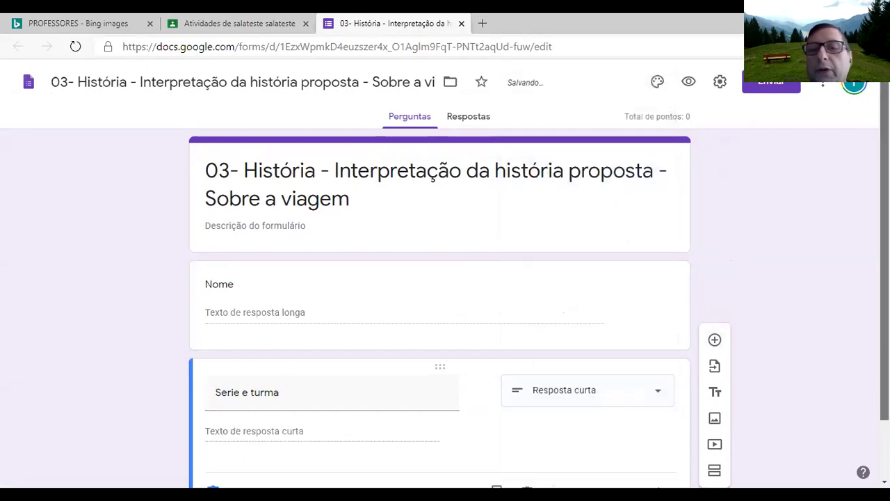
pyautogui.click(633, 425)
pyautogui.click(573, 230)
pyautogui.click(636, 328)
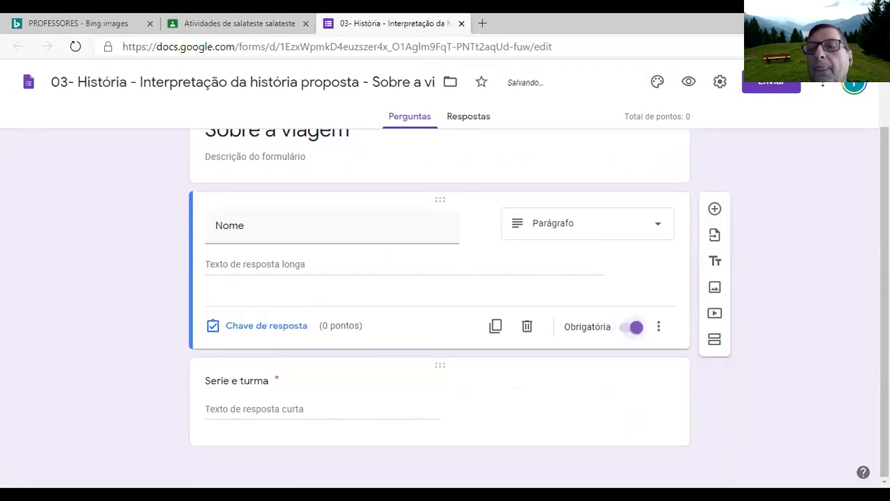
# Step: Add a question after "Serie e turma" titled "1) Sobre quem o texto esta falando ?"
pyautogui.click(504, 390)
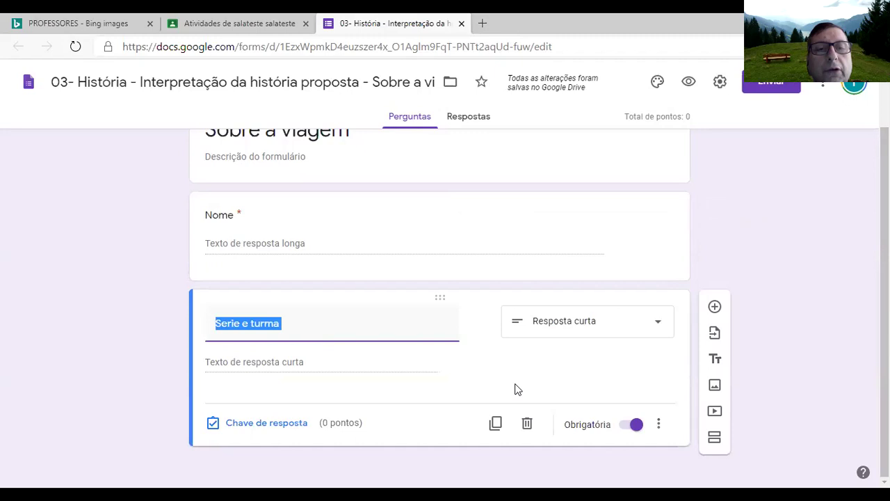
pyautogui.click(715, 303)
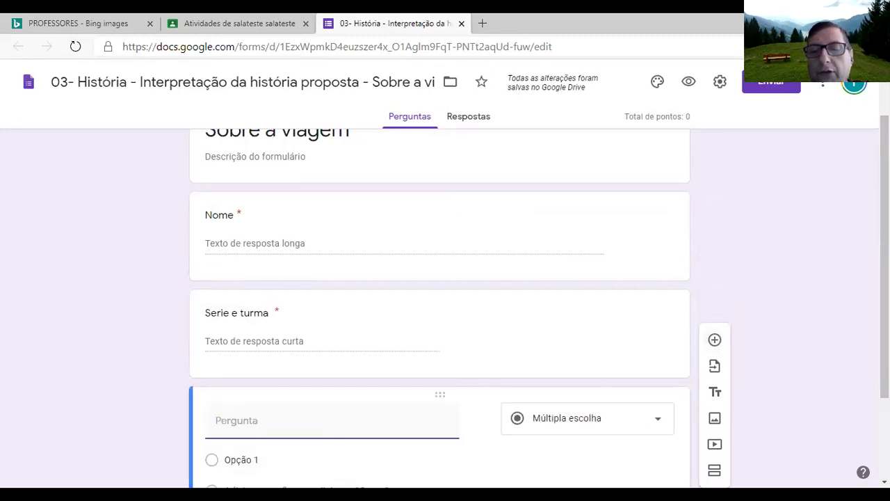
pyautogui.click(610, 478)
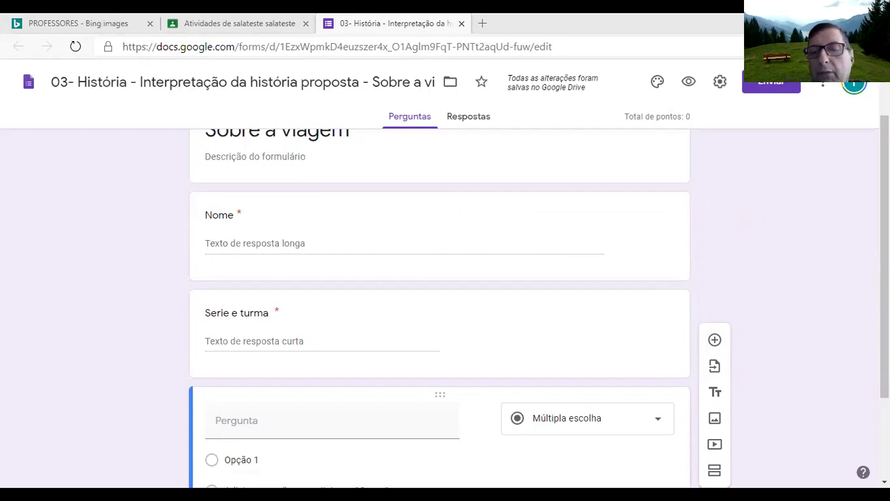
pyautogui.click(272, 427)
pyautogui.write('1) Sobre quem o texto esta falando ?')
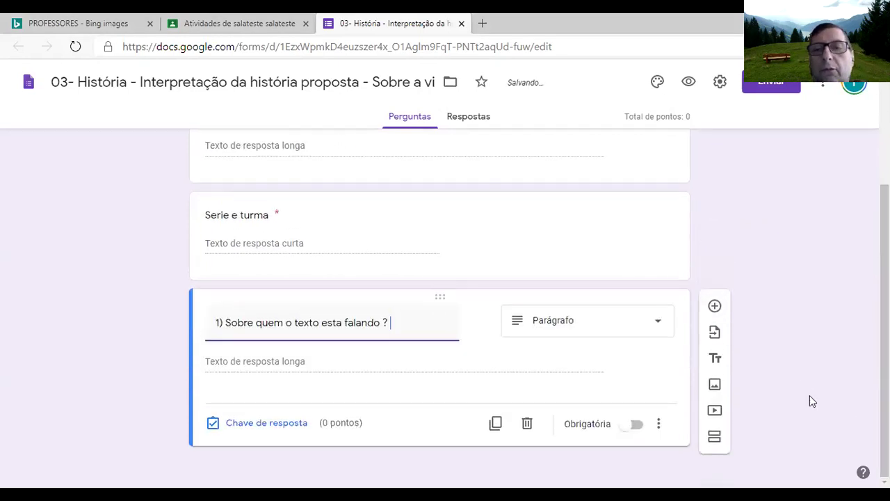
# Step: Make question 1 Múltipla escolha: "a) de uma viagem a índia de exploração", "b) de uma viagem ao Brasil", "c) de um monstro", "d) de um sonho"
pyautogui.click(582, 325)
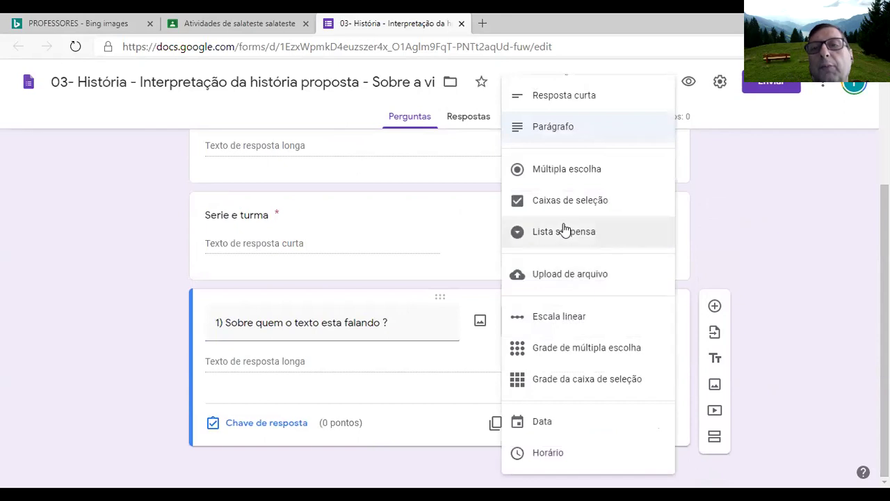
pyautogui.click(568, 180)
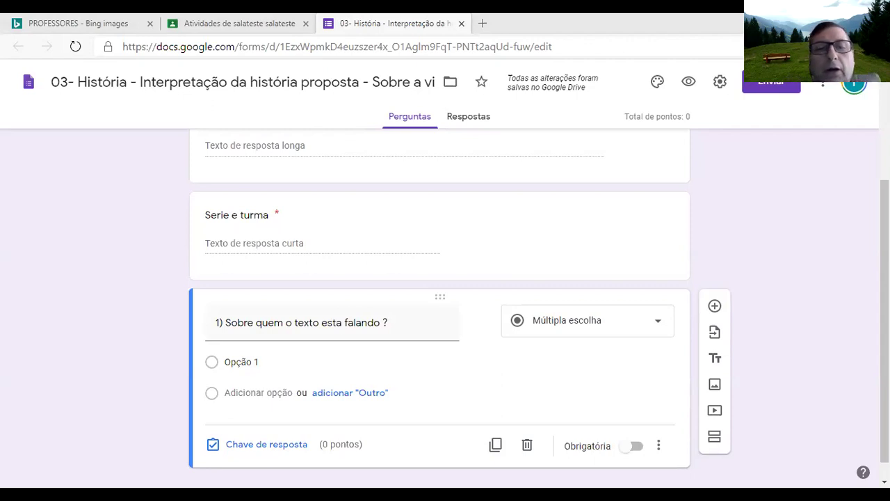
pyautogui.click(237, 361)
pyautogui.write('a) de uma viagem a índia de exploração b) de uma viagem ao Brasil c) de um monstro d) de um sonho')
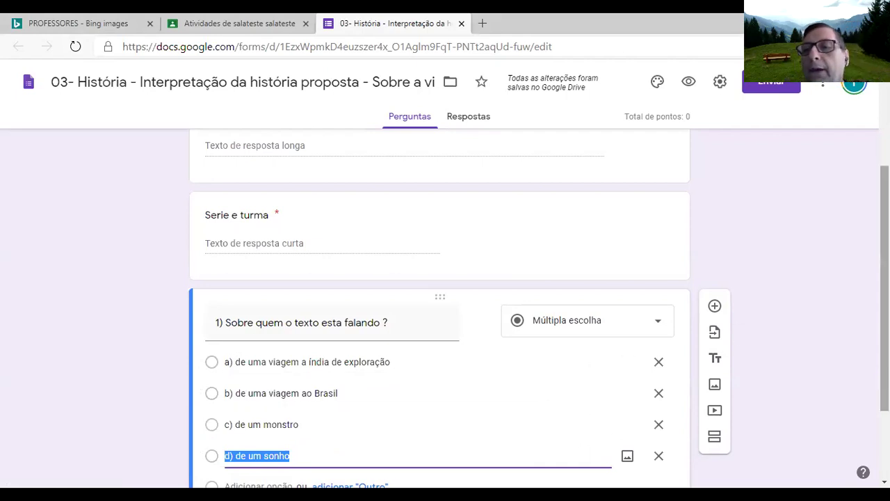
# Step: Mark option a) as question 1's correct answer, worth 1 point, and make the question required
pyautogui.scroll(-2, 765, 334)
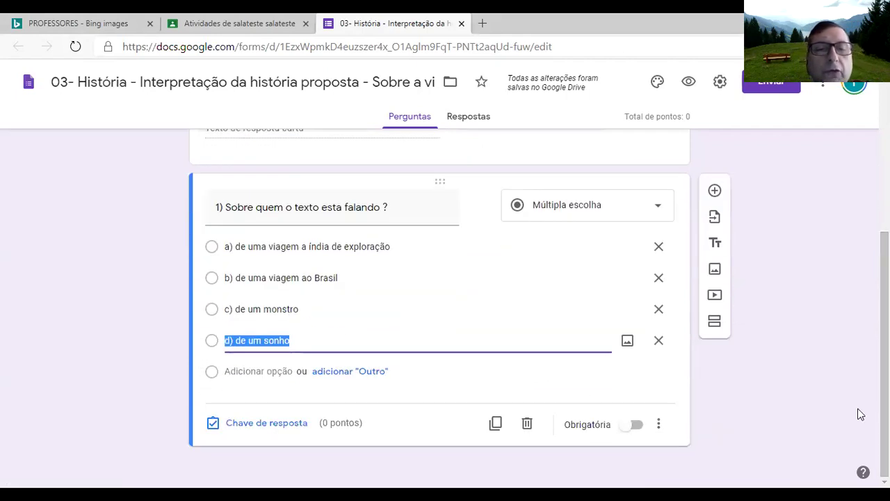
pyautogui.click(271, 429)
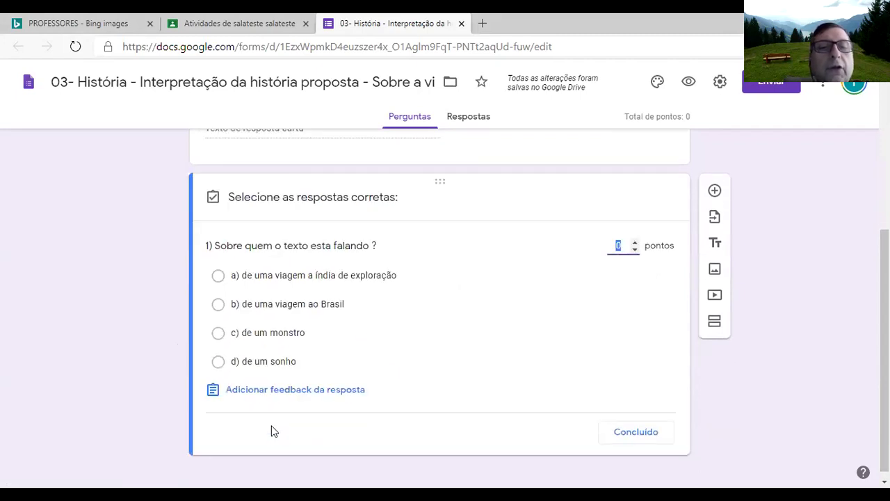
pyautogui.click(217, 277)
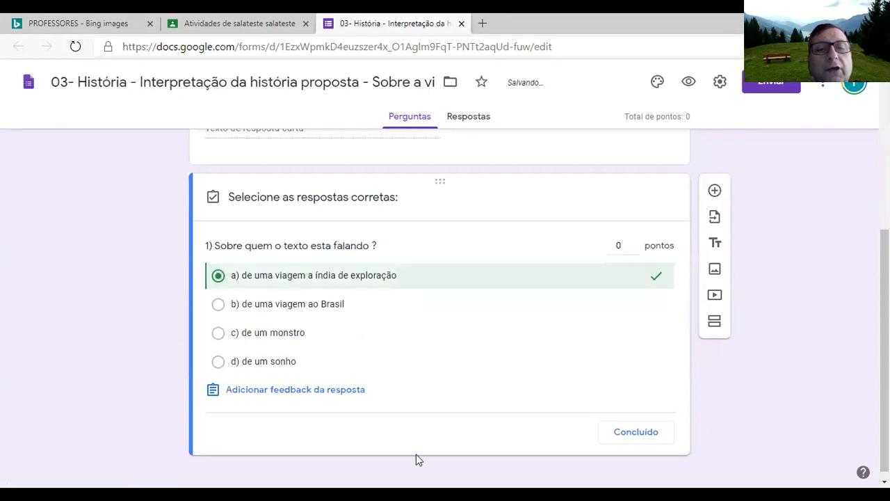
pyautogui.click(634, 242)
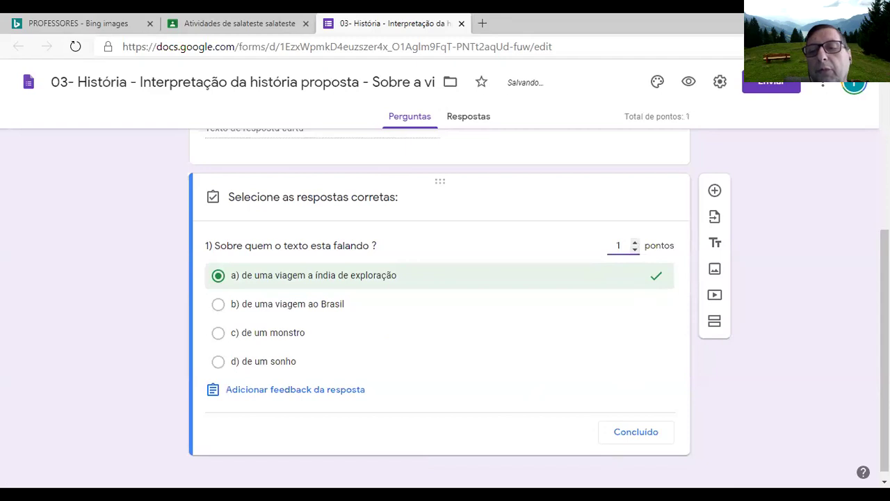
pyautogui.click(636, 432)
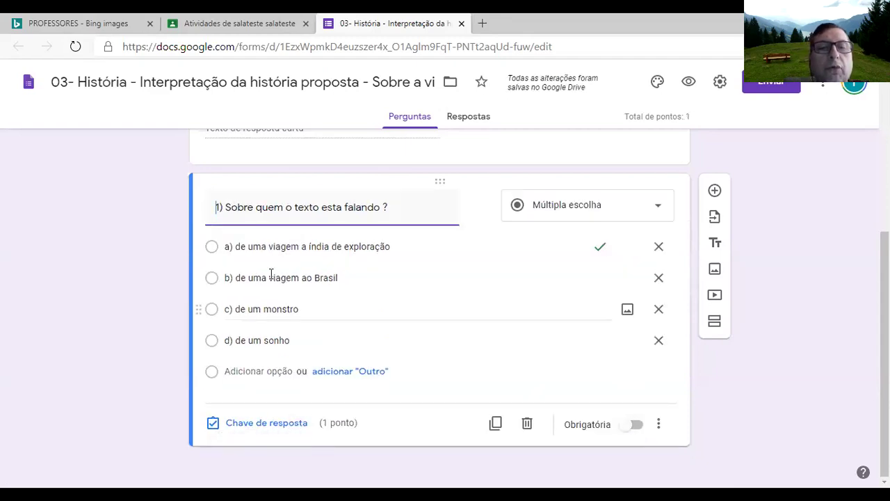
pyautogui.click(635, 426)
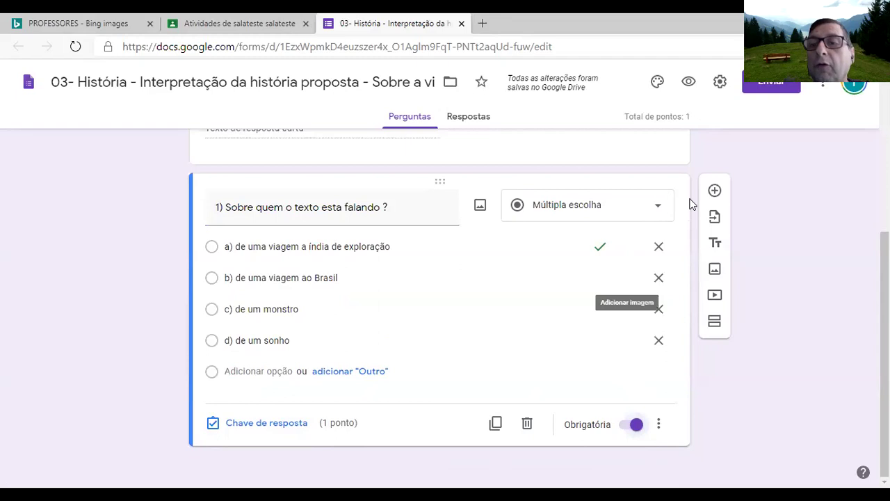
# Step: Add question "2) Que perigos ele encontraram ?" with options "a) Um monstro", "b) Um anjo", "c) Medo de escuro" and "d) Medo das pessoas"
pyautogui.click(715, 192)
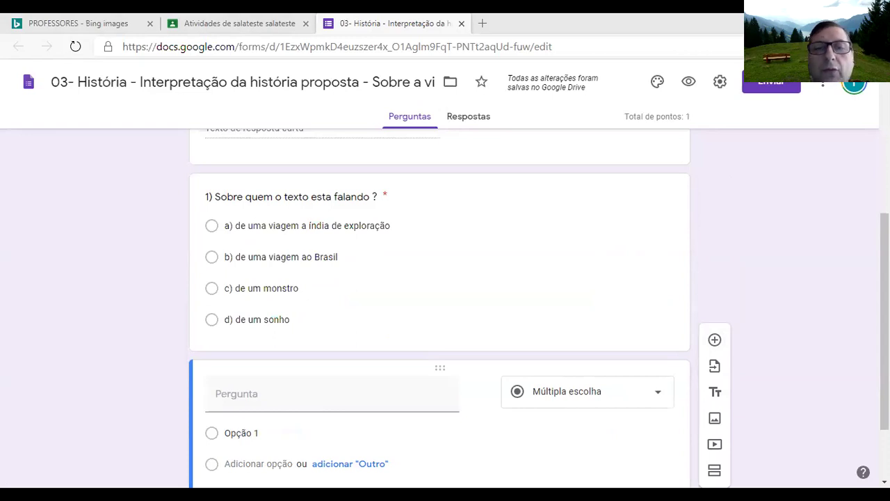
pyautogui.click(264, 405)
pyautogui.write('2) Que perigos ele encontraram ?')
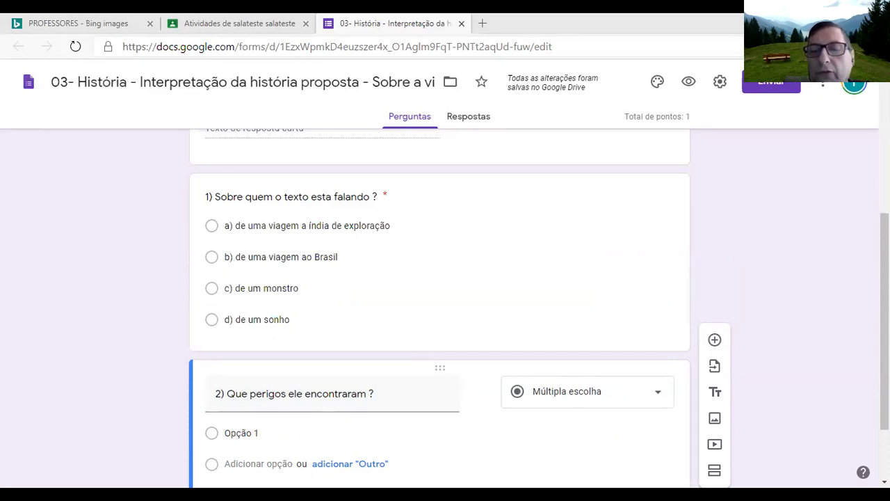
pyautogui.click(233, 434)
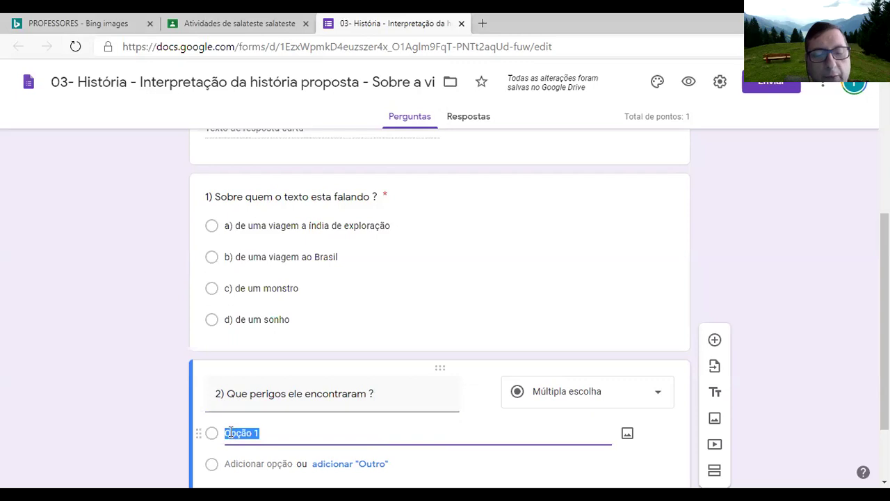
pyautogui.write('a) Um monstro b) Um anjo c) Medo de escuro d) Medo das pessoas')
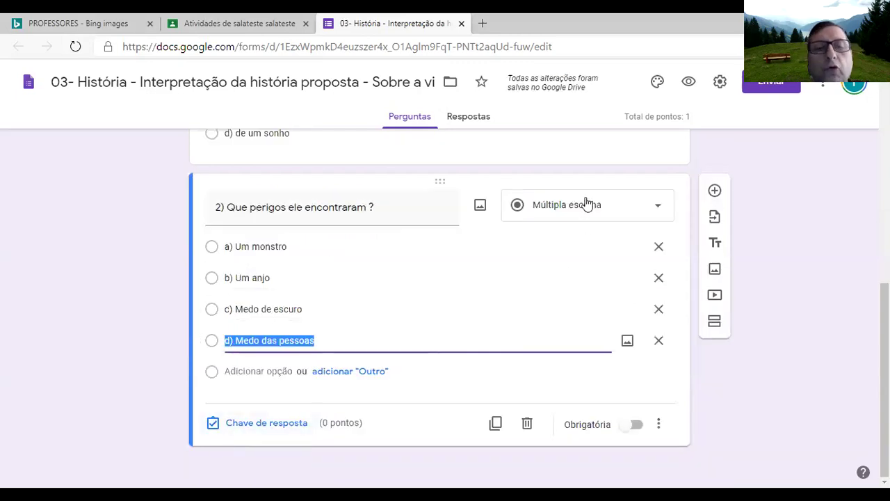
# Step: Set "a) Um monstro" as question 2's correct answer, worth 1 point, and make the question required
pyautogui.click(285, 430)
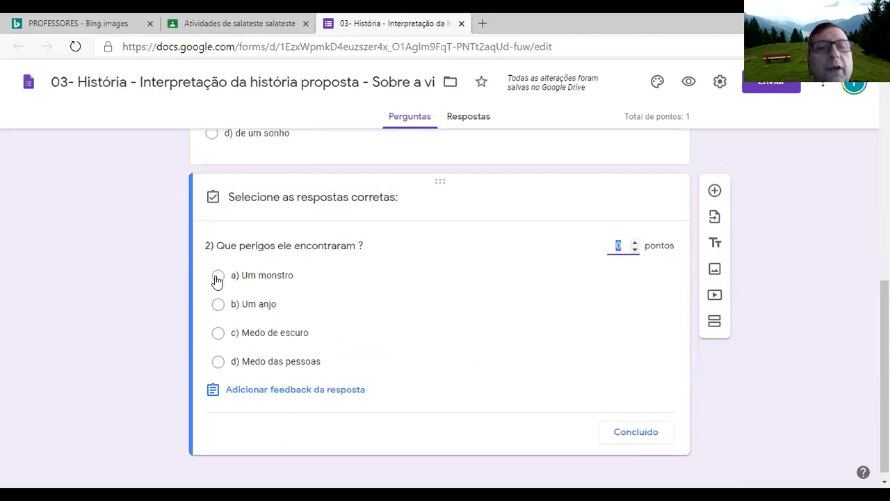
pyautogui.click(218, 277)
pyautogui.click(633, 242)
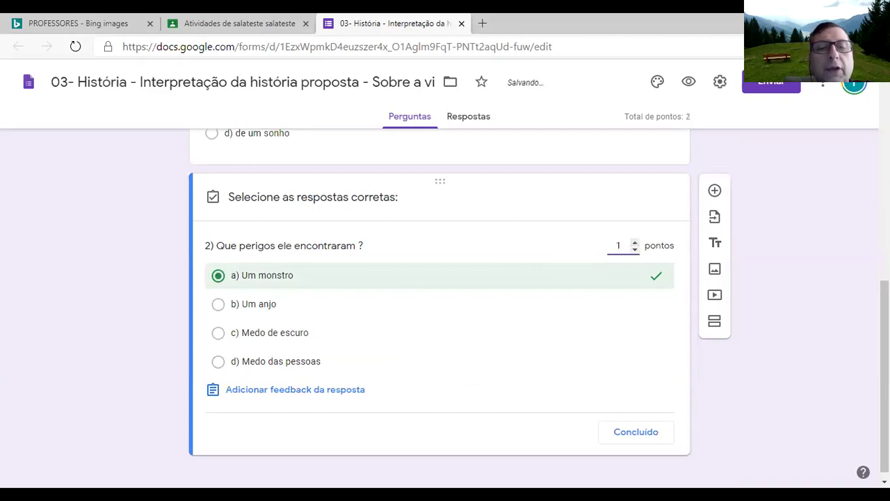
pyautogui.click(636, 432)
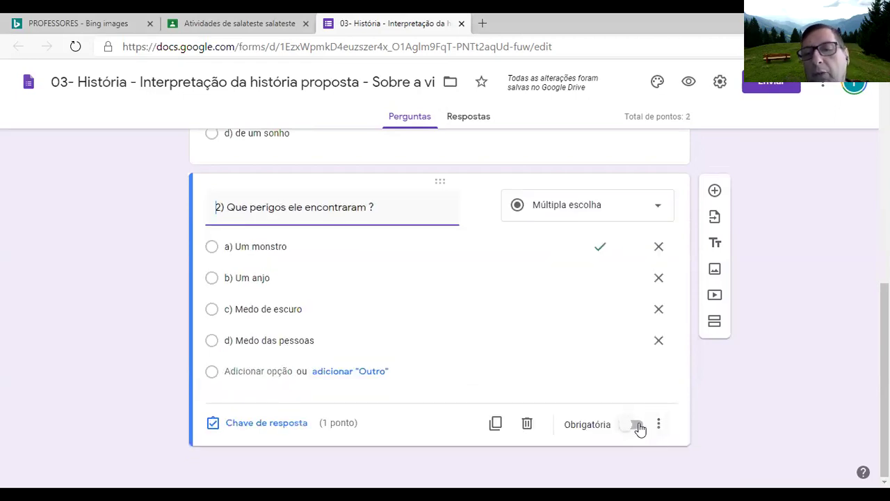
pyautogui.click(638, 427)
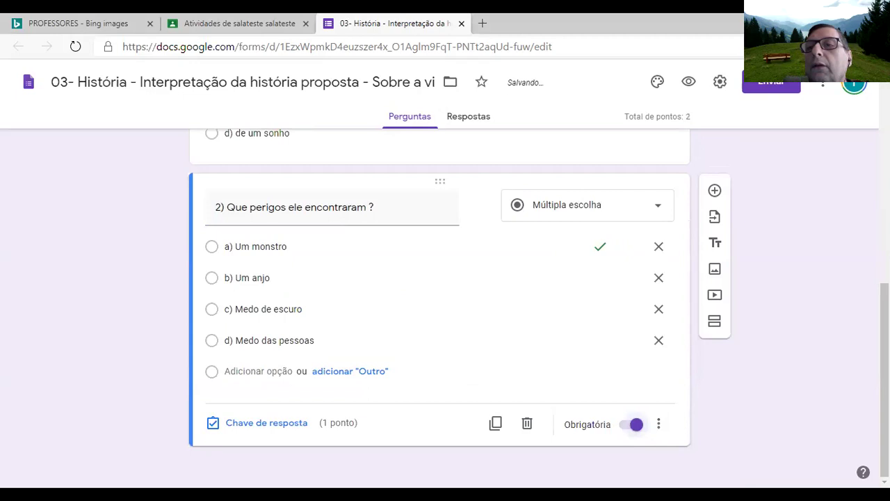
# Step: Add another question after question 2, titled "c) Aonde eles queriam chegar ?"
pyautogui.scroll(5, 852, 259)
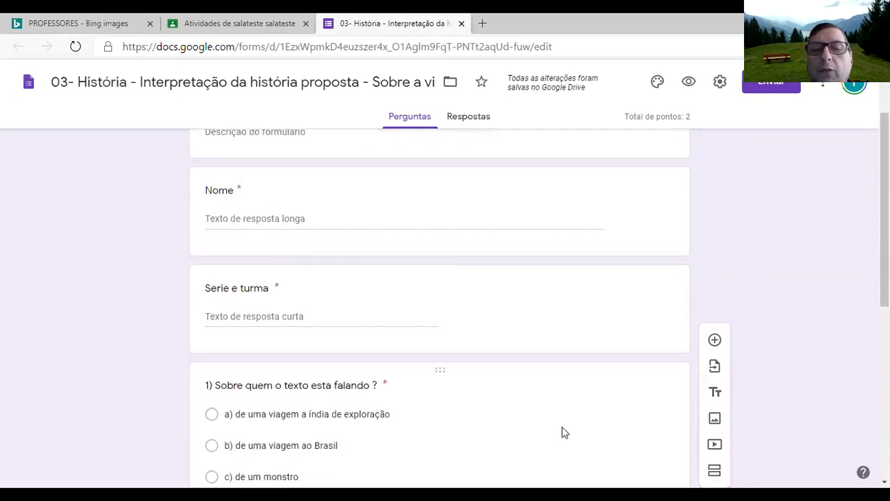
pyautogui.click(562, 433)
pyautogui.scroll(-4, 853, 292)
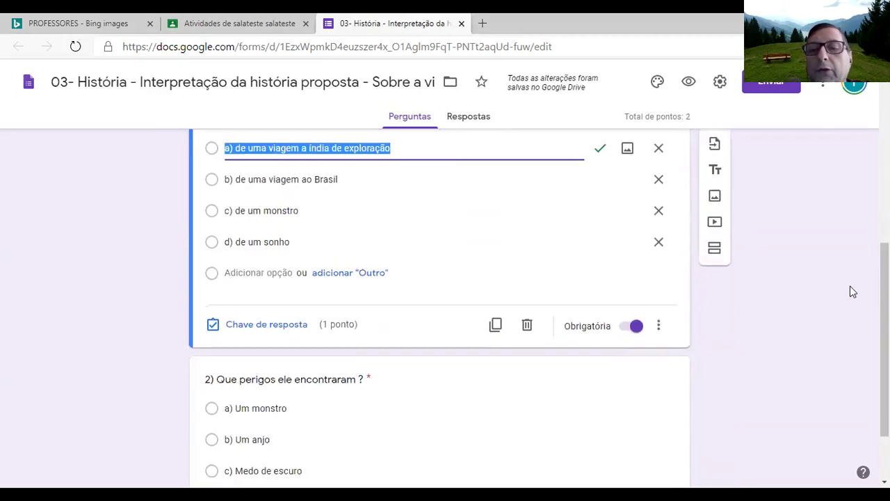
pyautogui.scroll(-2, 853, 392)
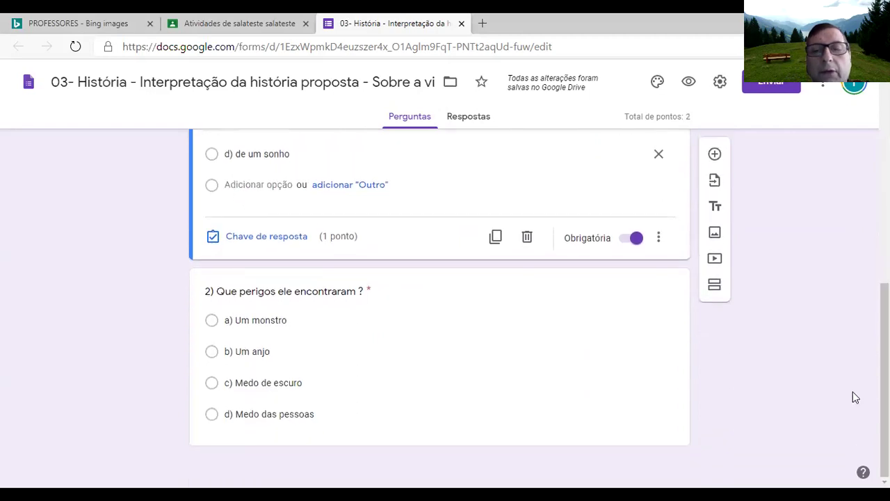
pyautogui.click(559, 362)
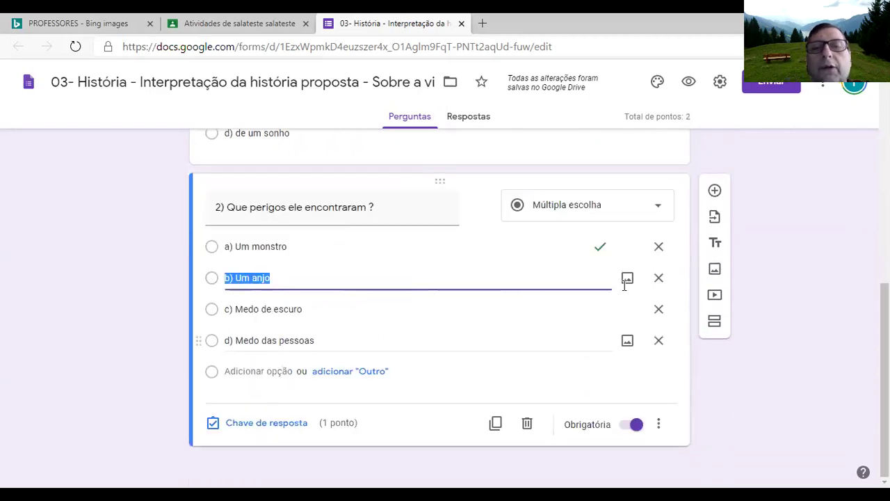
pyautogui.click(715, 190)
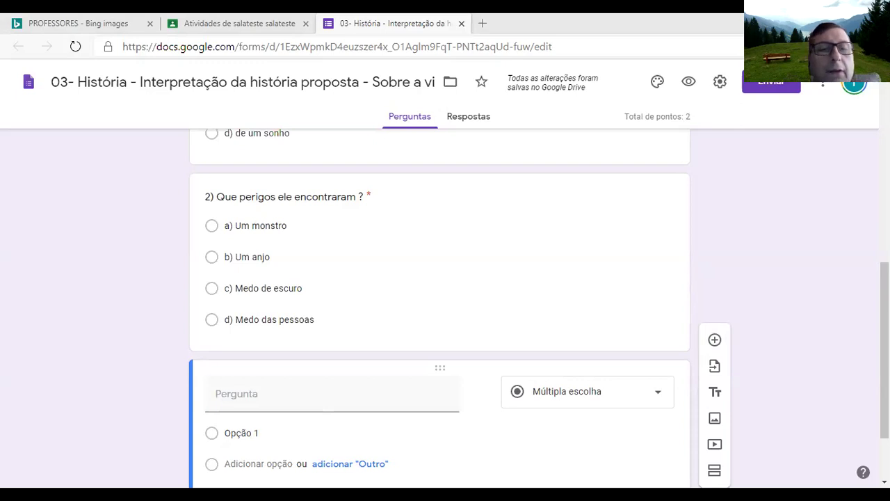
pyautogui.write('c) Aonde eles queriam chegar ?')
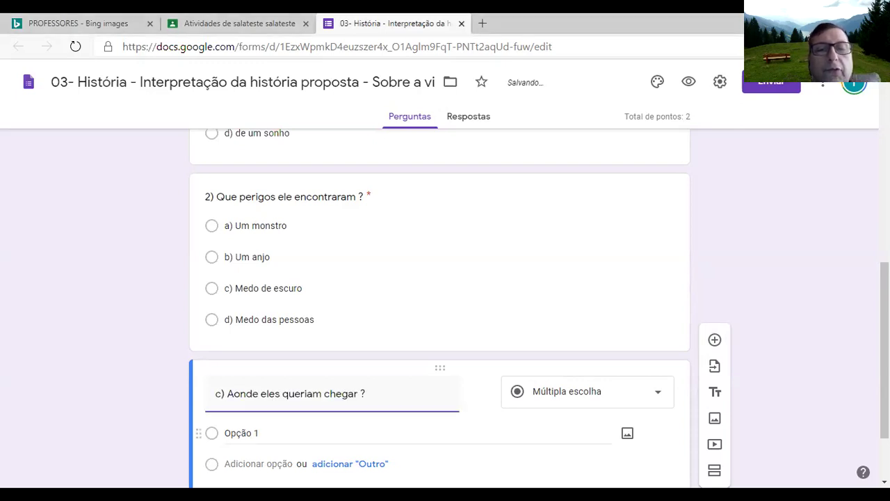
# Step: Give the question "c) Aonde eles queriam chegar ?" the options "Brasil", "México", "Índia" and "Portugal"
pyautogui.click(279, 434)
pyautogui.write('Brasil')
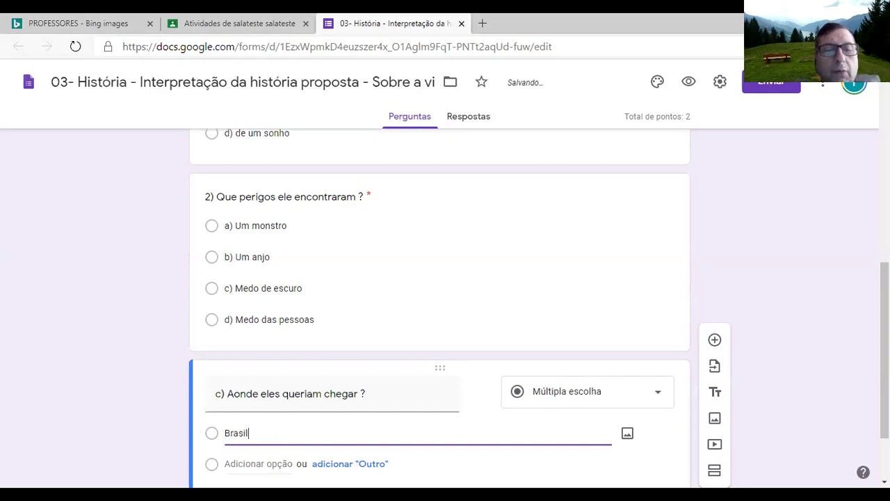
pyautogui.click(249, 463)
pyautogui.write('Méxic')
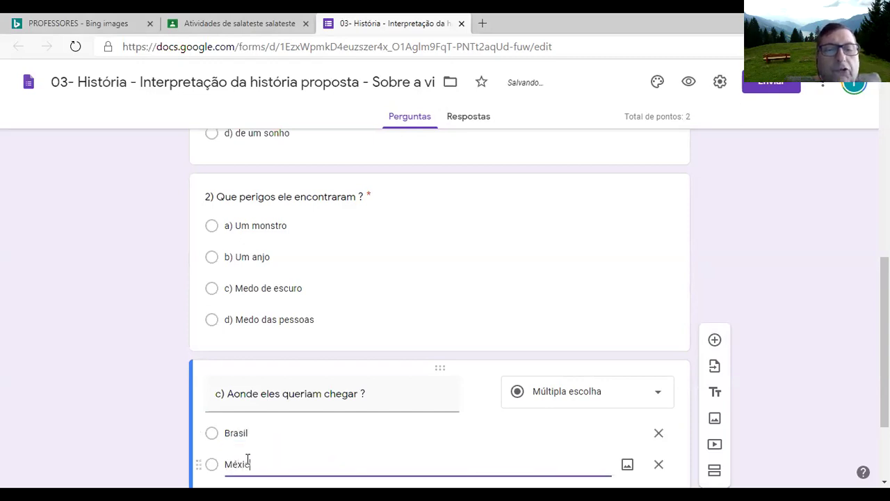
pyautogui.write('o')
pyautogui.scroll(-2, 247, 459)
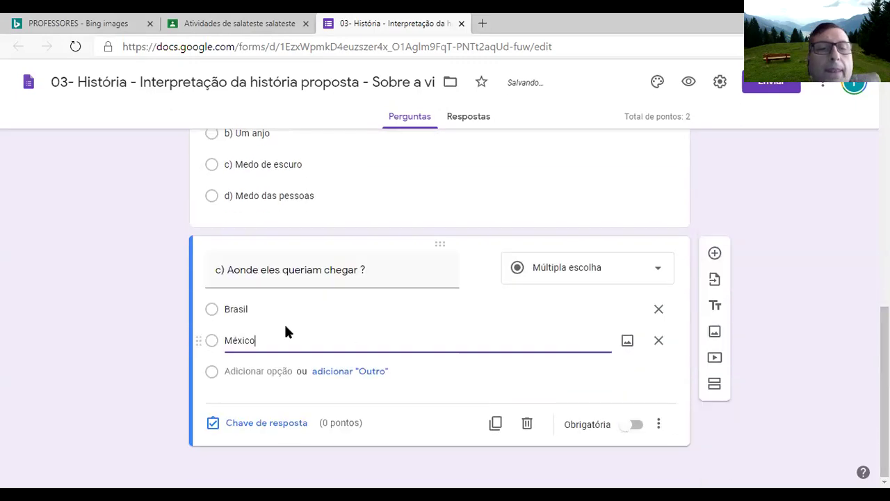
pyautogui.click(253, 371)
pyautogui.write('India')
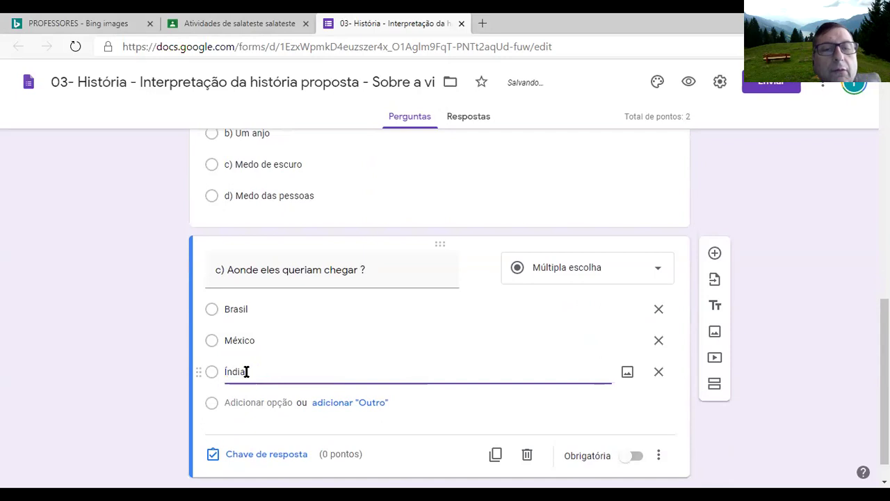
pyautogui.click(240, 402)
pyautogui.write('Port')
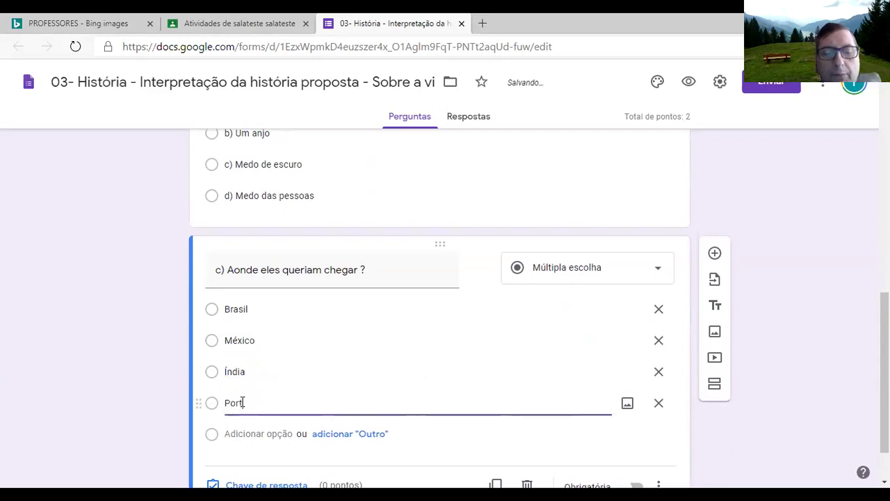
pyautogui.write('ugal')
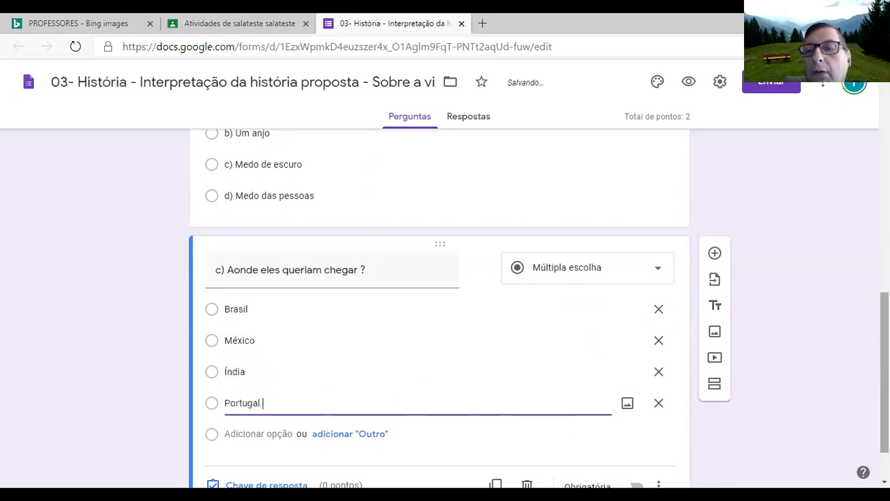
# Step: Set "Índia" as the correct answer to question c), worth 1 point, and make the question required
pyautogui.scroll(5, 242, 402)
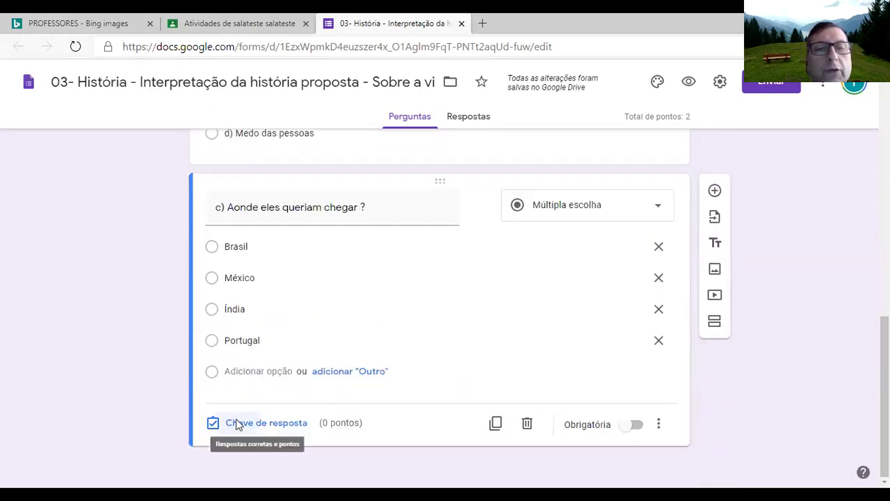
pyautogui.click(236, 422)
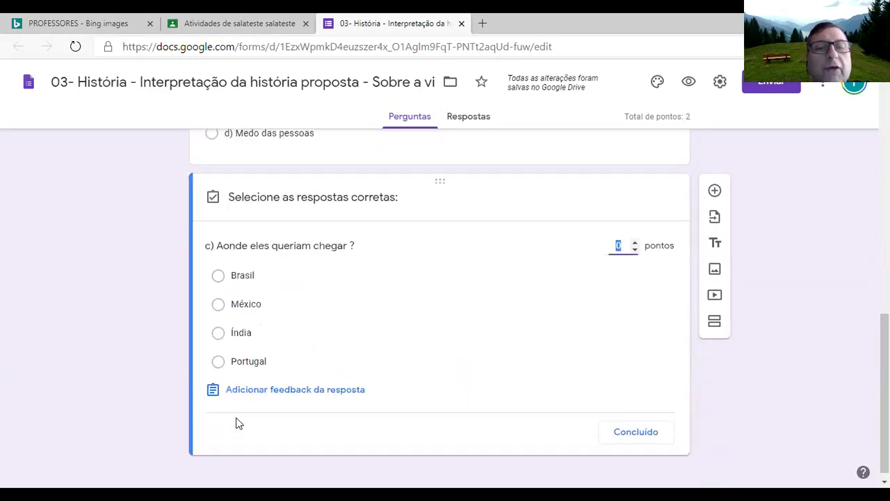
pyautogui.click(219, 334)
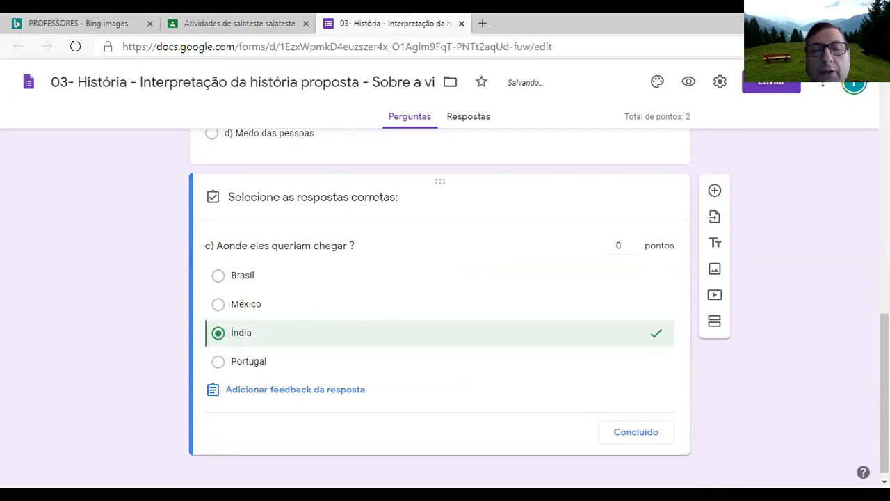
pyautogui.click(623, 244)
pyautogui.click(636, 243)
pyautogui.click(624, 435)
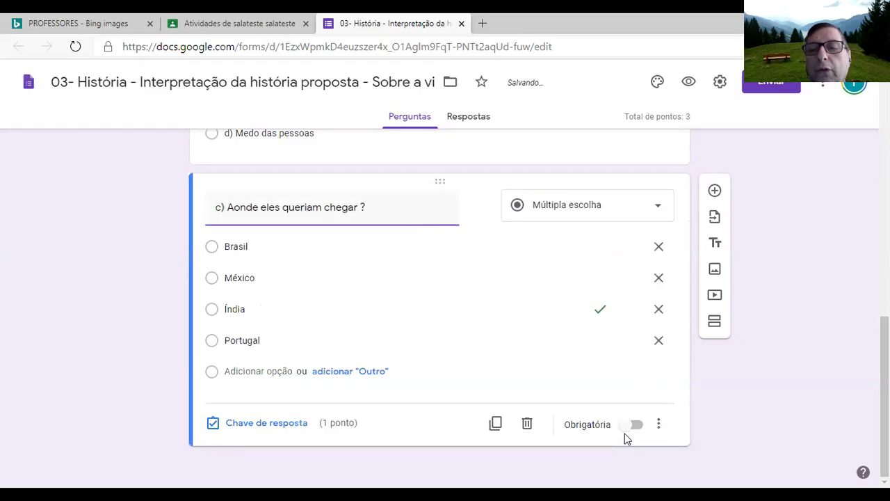
pyautogui.click(638, 426)
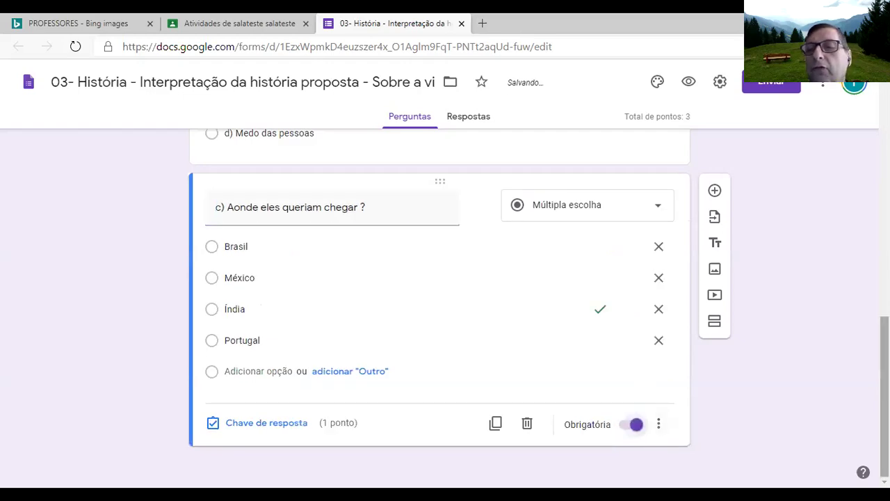
# Step: Review the whole form in the editor, from the title, Nome and Serie e turma fields through the quiz questions
pyautogui.scroll(4, 502, 322)
pyautogui.click(502, 322)
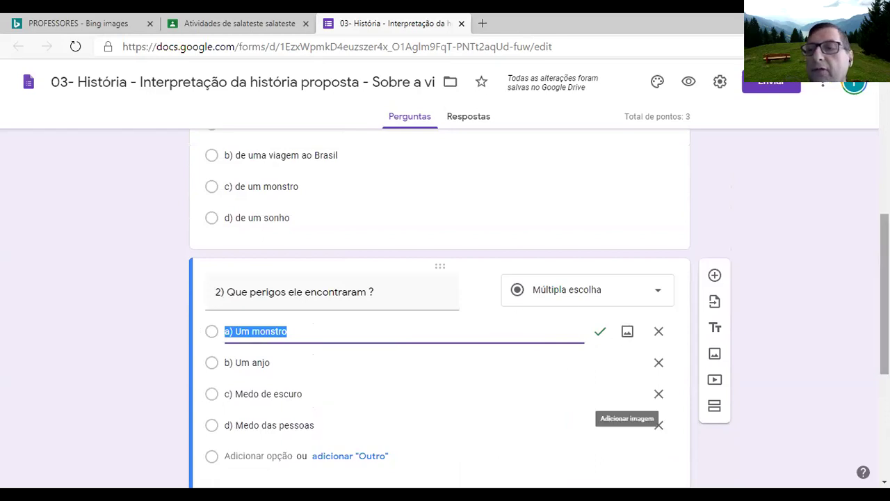
pyautogui.scroll(-2, 440, 306)
pyautogui.scroll(7, 440, 306)
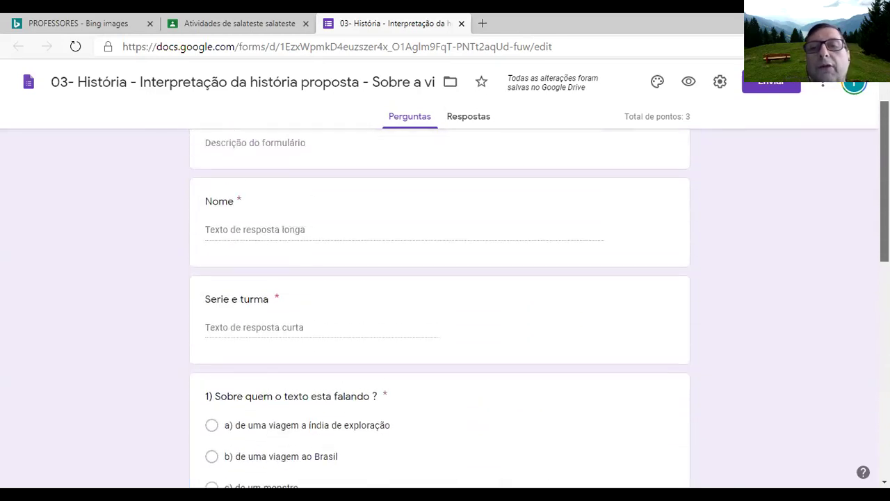
pyautogui.scroll(2, 439, 306)
pyautogui.scroll(-6, 440, 306)
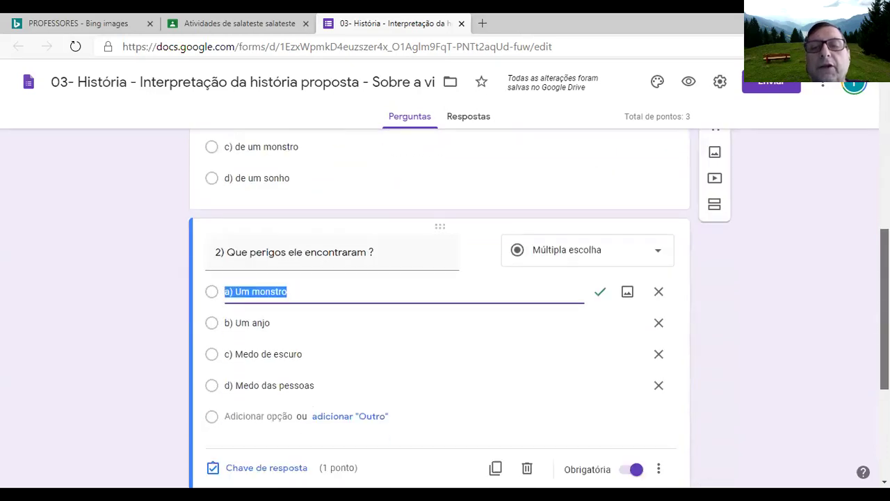
pyautogui.scroll(-3, 862, 411)
pyautogui.scroll(10, 842, 247)
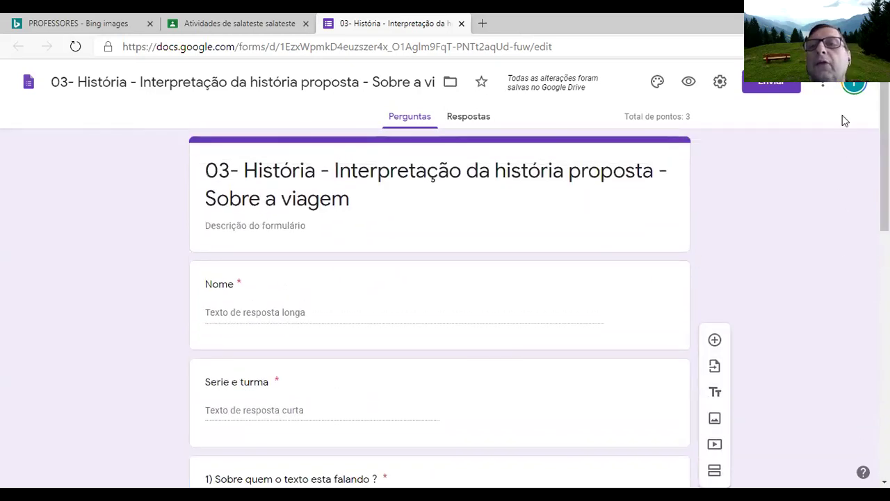
# Step: Preview the quiz as respondents see it, and close both the preview and the form editor to return to the Classroom assignment
pyautogui.click(693, 83)
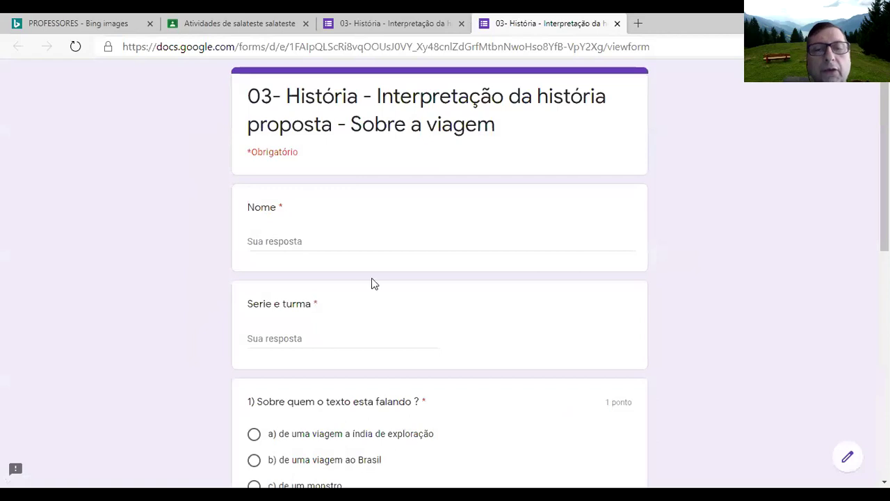
pyautogui.moveTo(885, 167); pyautogui.dragTo(832, 207)
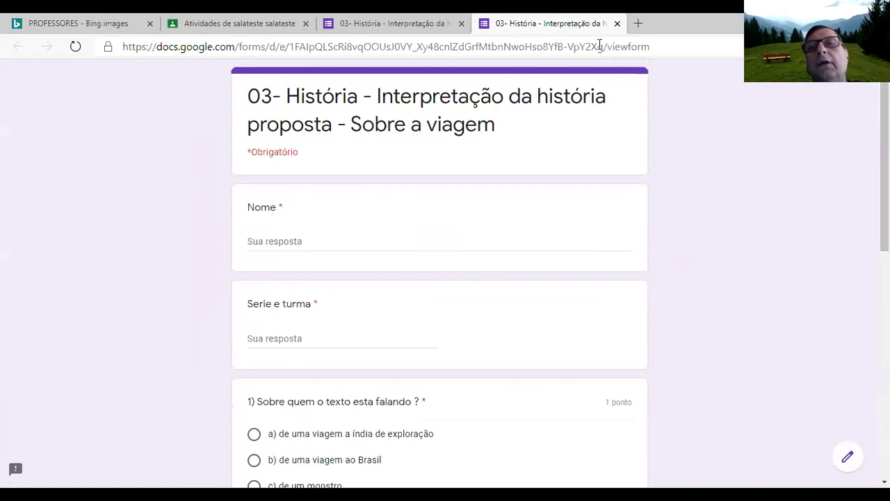
pyautogui.click(617, 23)
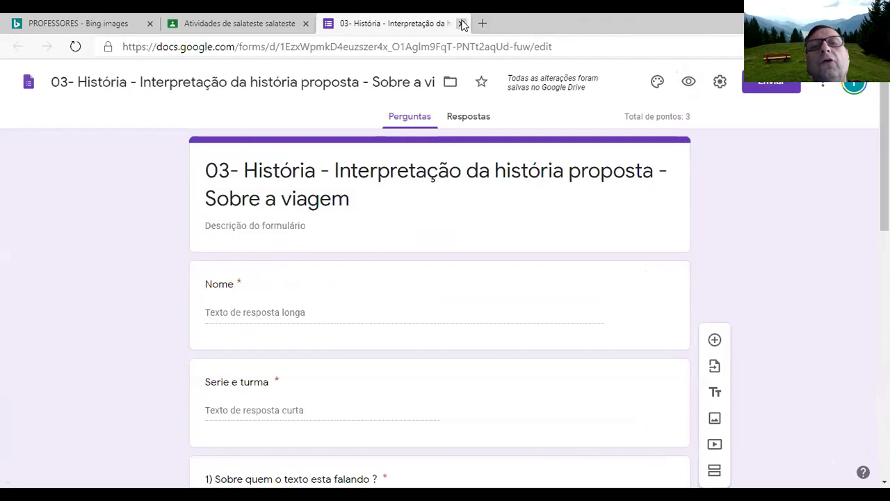
pyautogui.click(462, 23)
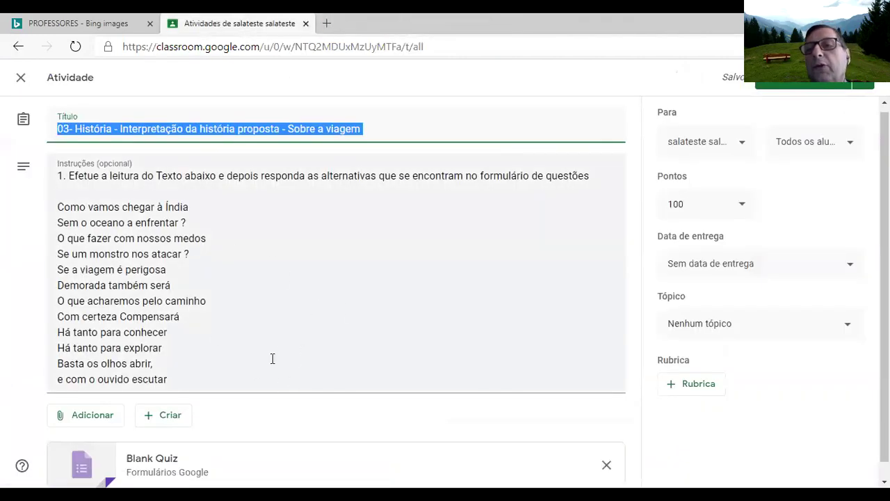
# Step: Check the list of classes the assignment can go to, and set the assignment's points to 3
pyautogui.click(741, 141)
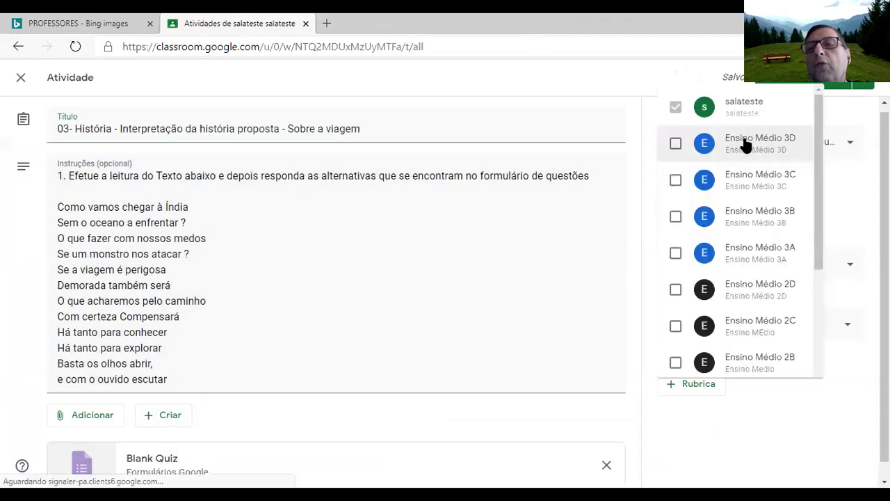
pyautogui.click(493, 286)
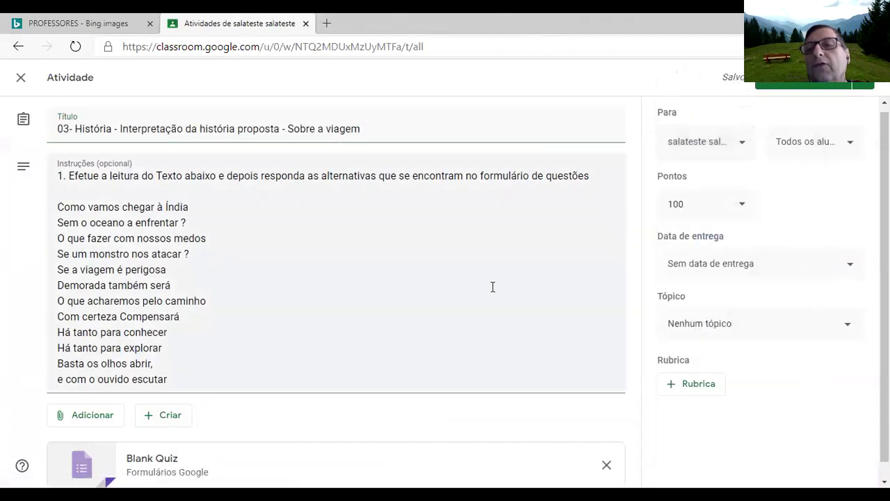
pyautogui.click(742, 204)
pyautogui.doubleClick(661, 202)
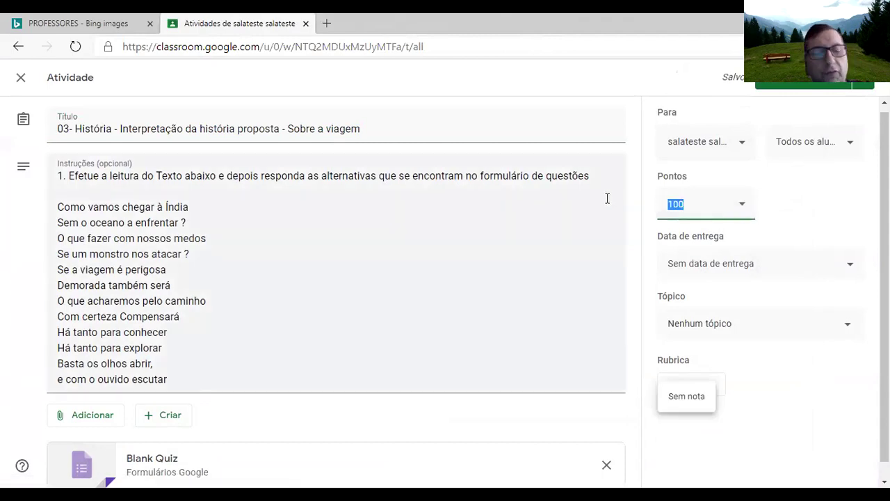
pyautogui.write('3')
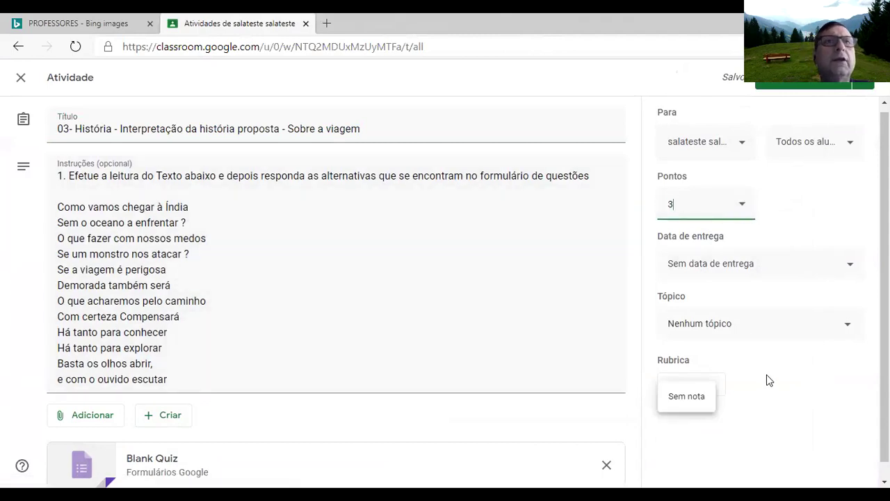
# Step: Set the assignment's due date to 4 May 2020, without a time
pyautogui.click(709, 265)
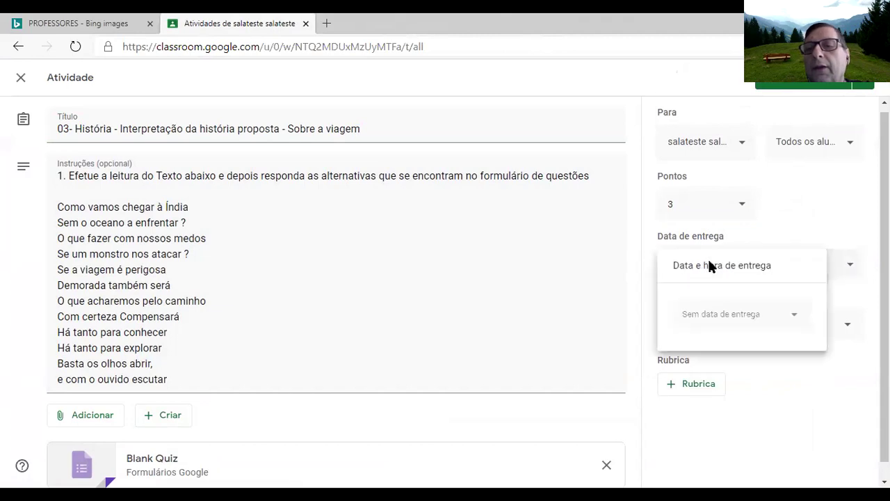
pyautogui.click(765, 321)
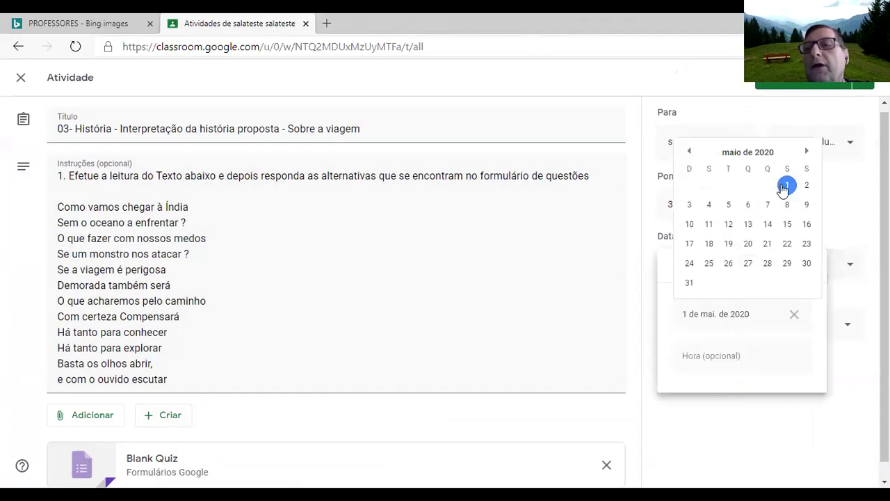
pyautogui.click(709, 204)
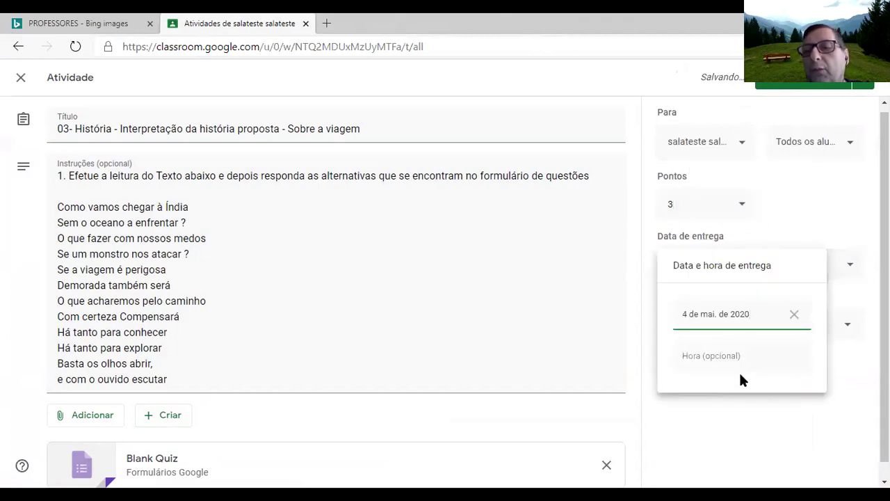
# Step: File the assignment under the topic História and assign it to the class
pyautogui.scroll(-1, 696, 320)
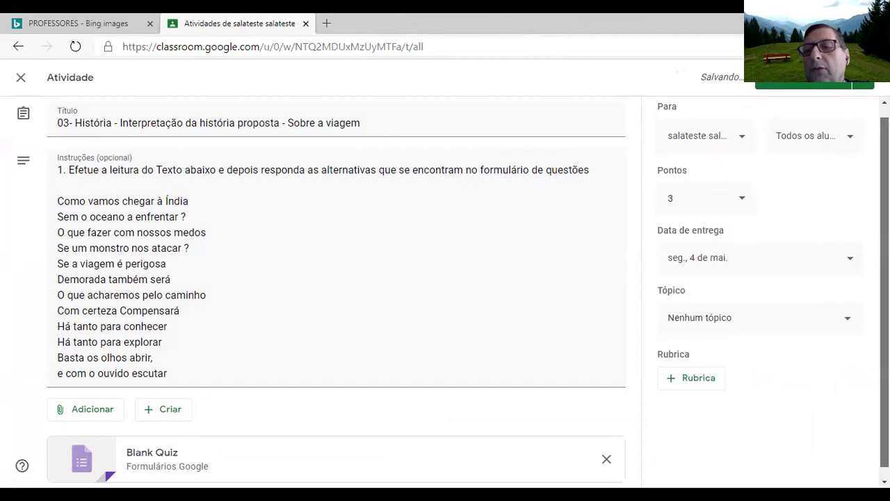
pyautogui.click(693, 321)
pyautogui.click(689, 396)
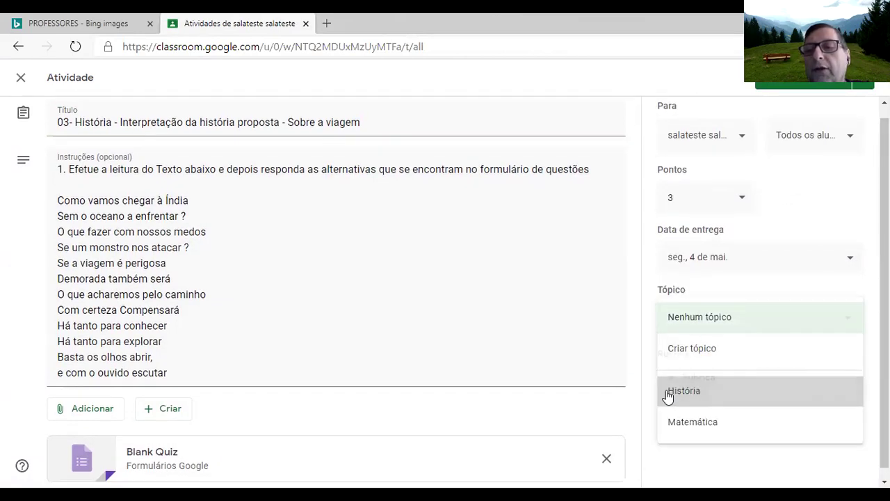
pyautogui.scroll(-1, 552, 386)
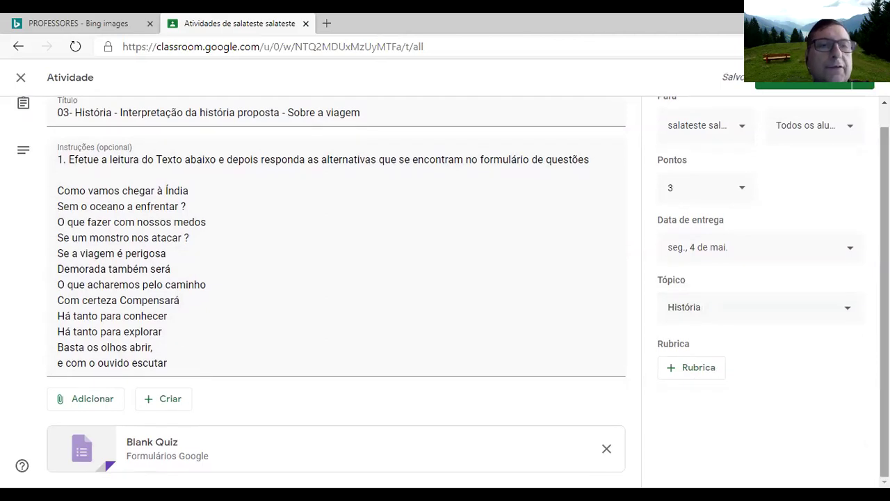
pyautogui.click(793, 82)
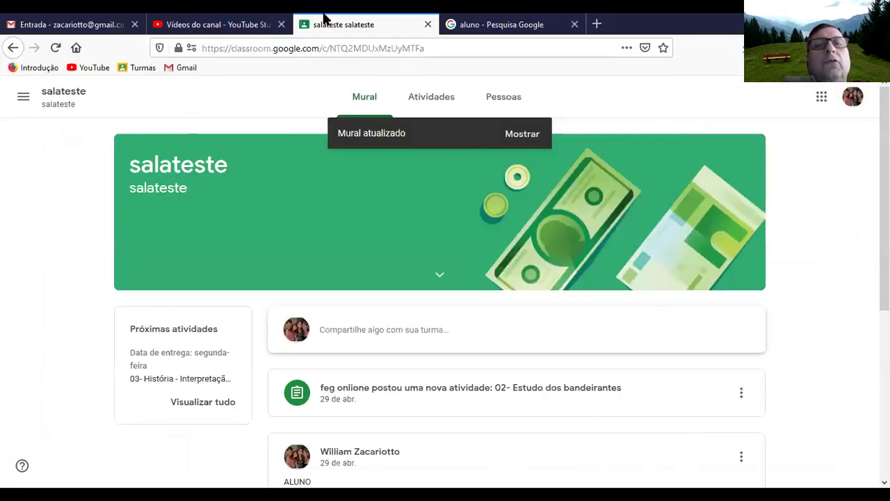
# Step: In the student's browser, refresh the salateste class stream, check the signed-in account and open the assignment "03- História - Interpretação da história proposta"
pyautogui.click(501, 25)
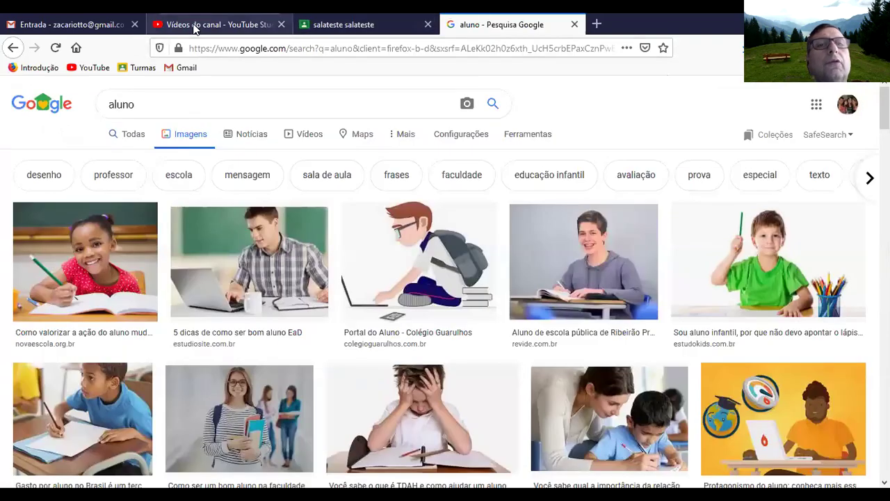
pyautogui.click(344, 23)
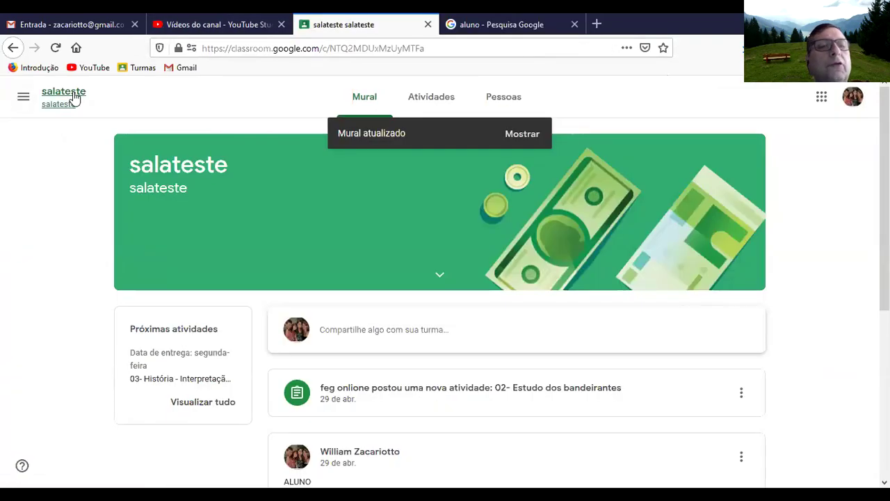
pyautogui.click(56, 47)
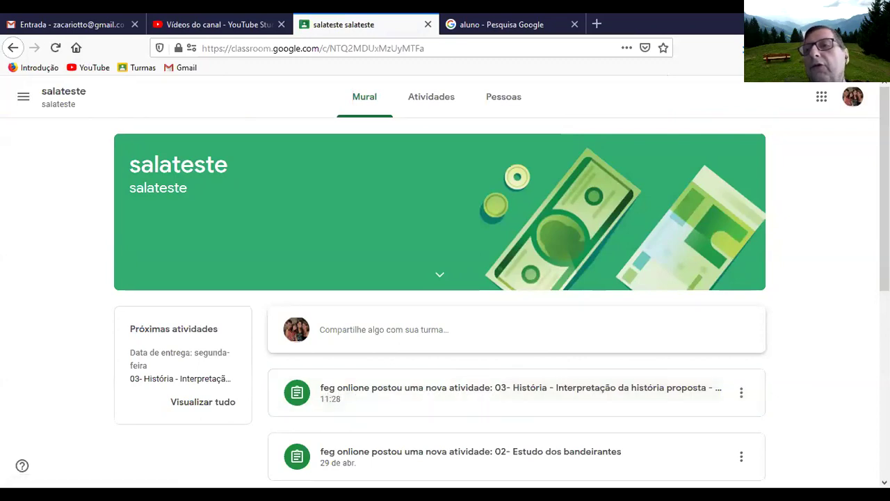
pyautogui.click(854, 97)
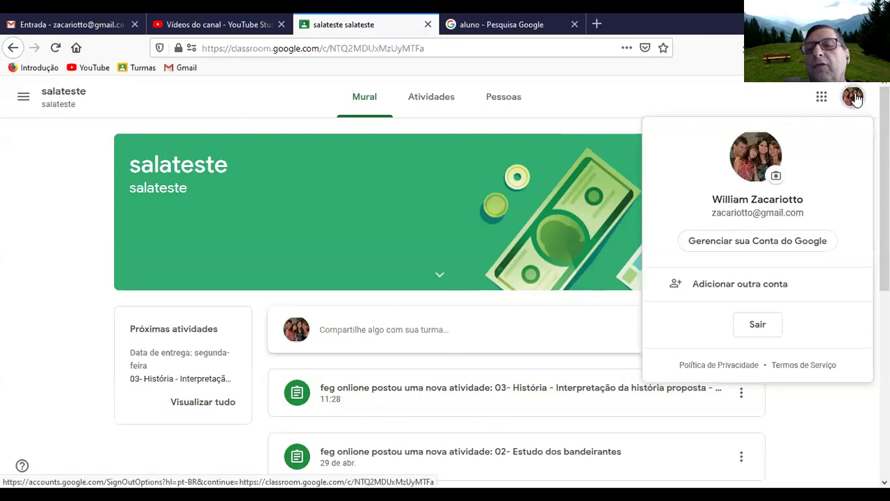
pyautogui.click(857, 99)
pyautogui.click(407, 395)
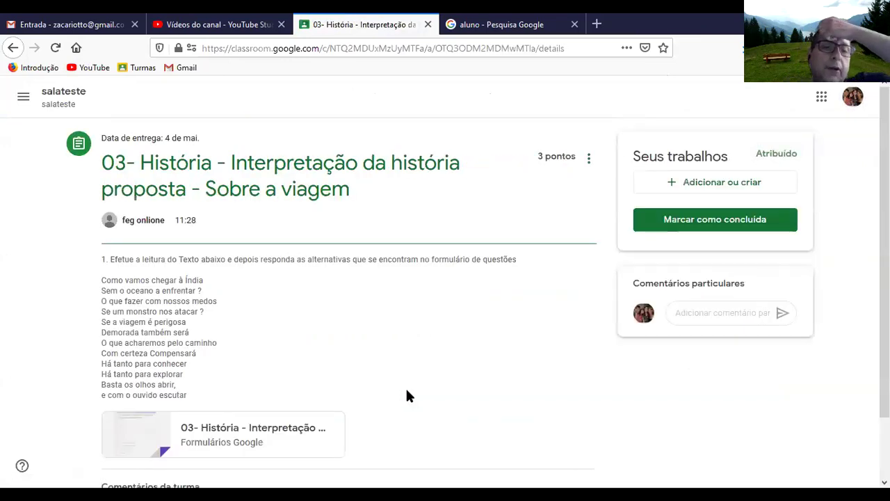
# Step: Review the assignment's reading instructions and open the attached history questionnaire
pyautogui.moveTo(178, 259); pyautogui.dragTo(564, 268)
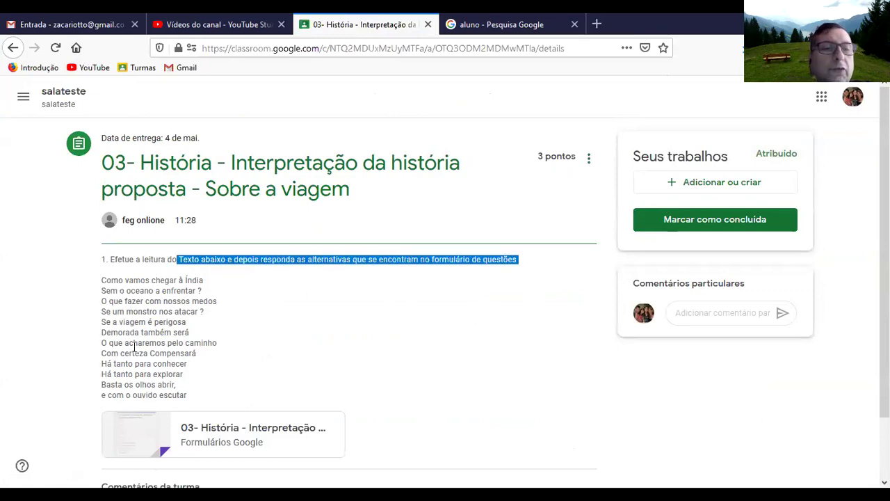
pyautogui.scroll(-2, 884, 292)
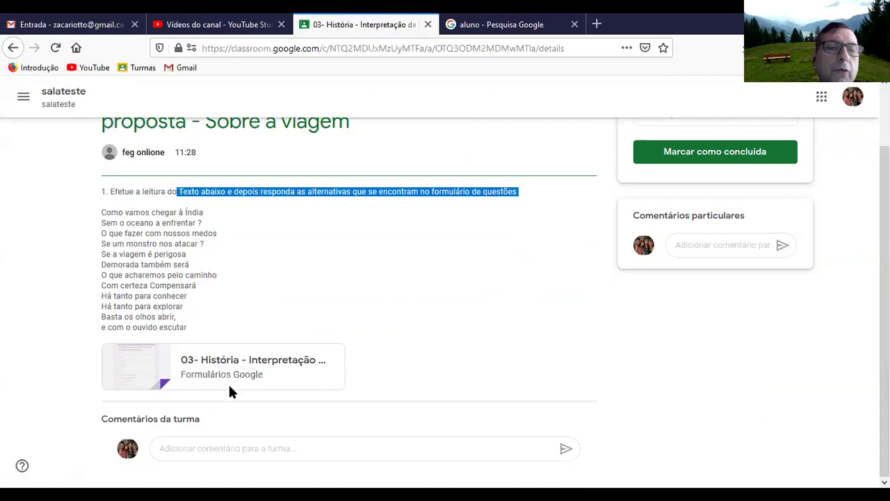
pyautogui.click(201, 364)
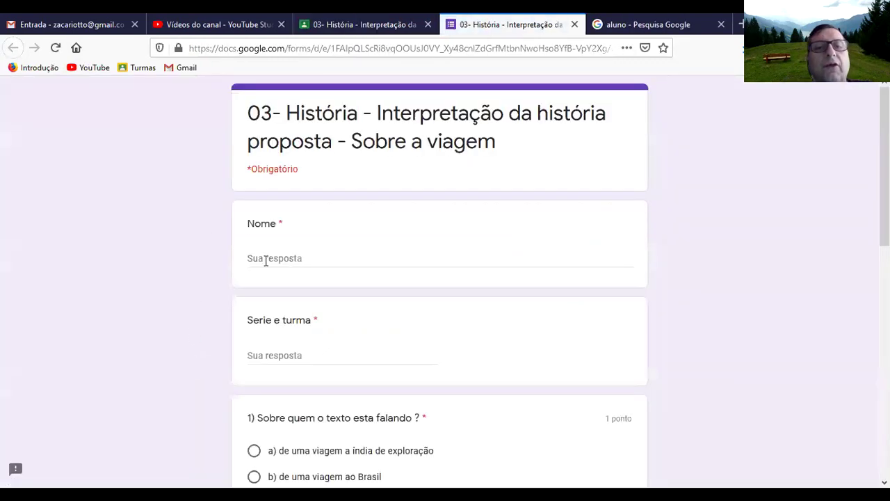
# Step: Fill in the student's name and enter A as the Serie e turma in the questionnaire
pyautogui.click(266, 261)
pyautogui.write('William')
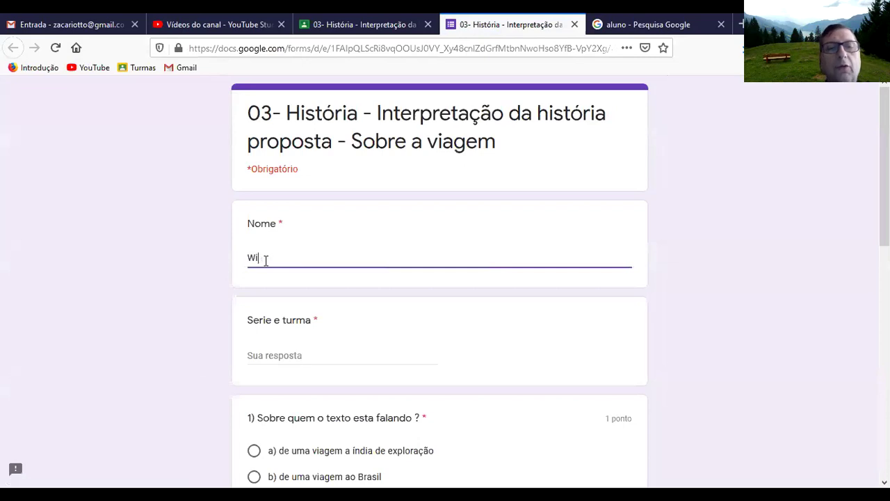
pyautogui.press('Tab')
pyautogui.write('A')
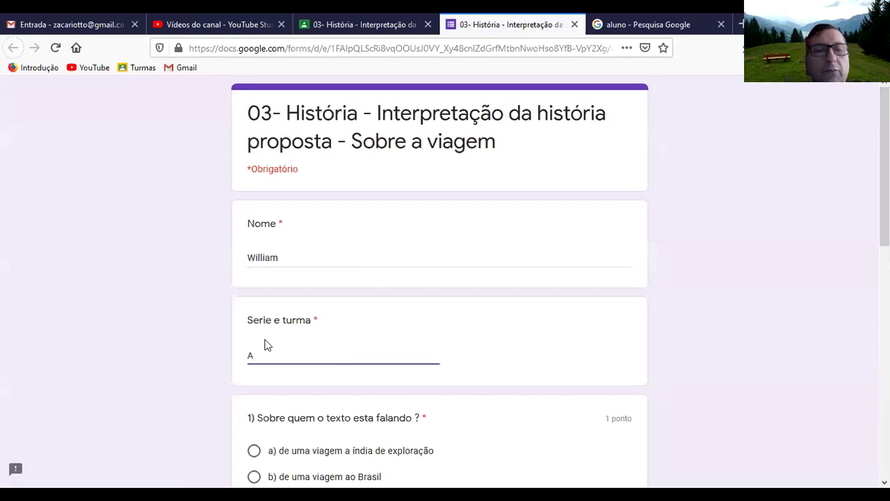
# Step: Answer question 1 with b) de uma viagem ao Brasil, question 2 with a) Um monstro and the last with México, and submit the form
pyautogui.scroll(-5, 260, 355)
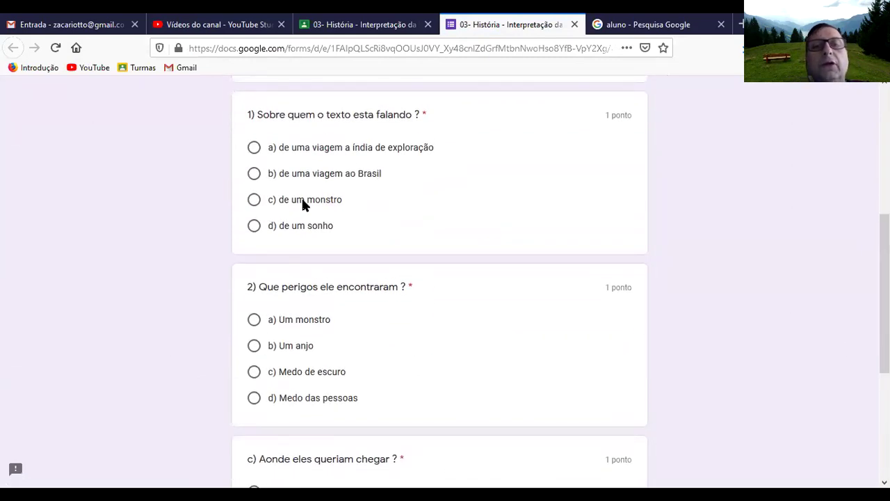
pyautogui.click(253, 175)
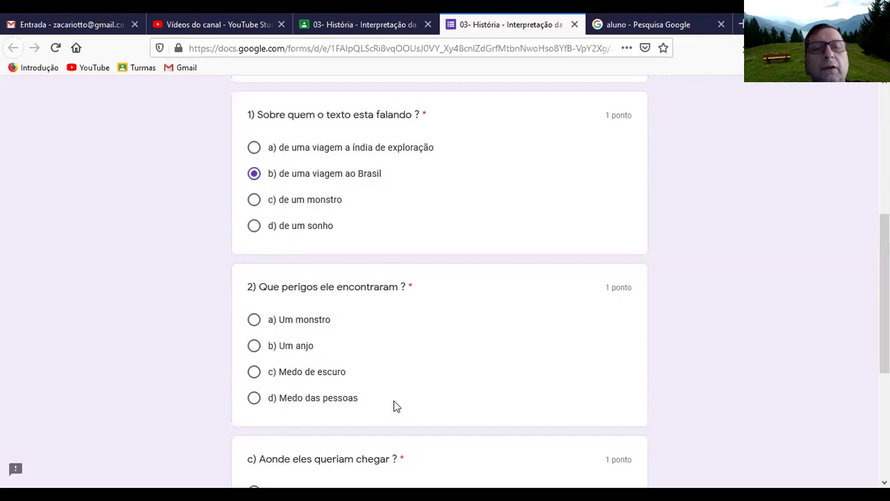
pyautogui.click(254, 320)
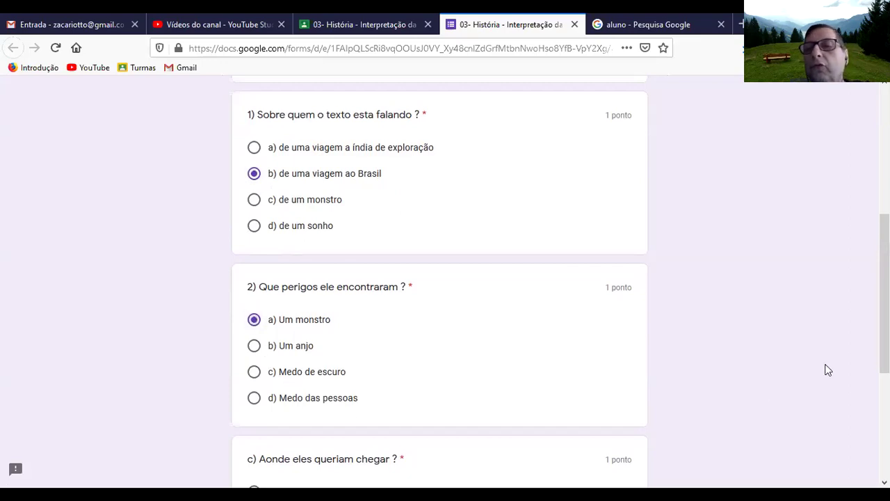
pyautogui.scroll(-3, 314, 441)
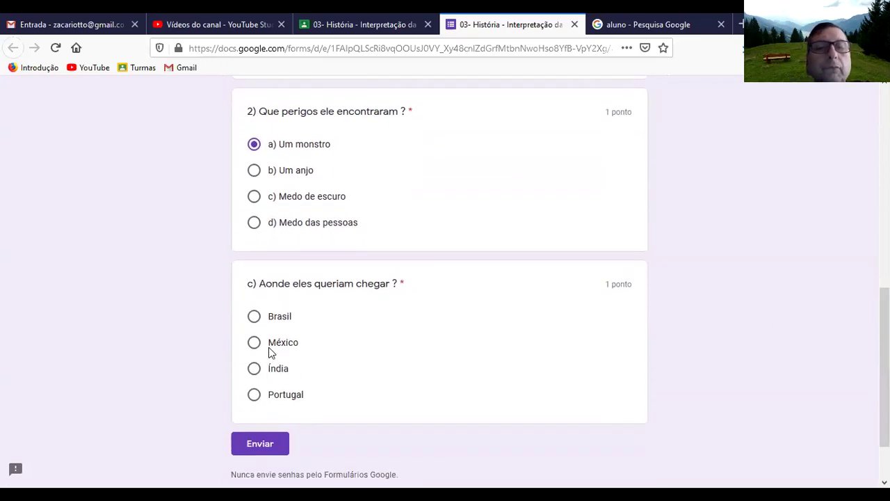
pyautogui.click(254, 370)
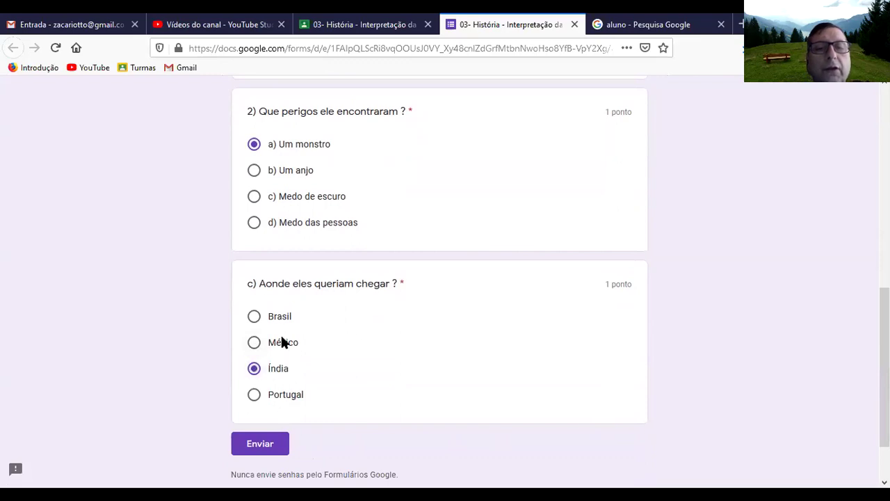
pyautogui.click(254, 342)
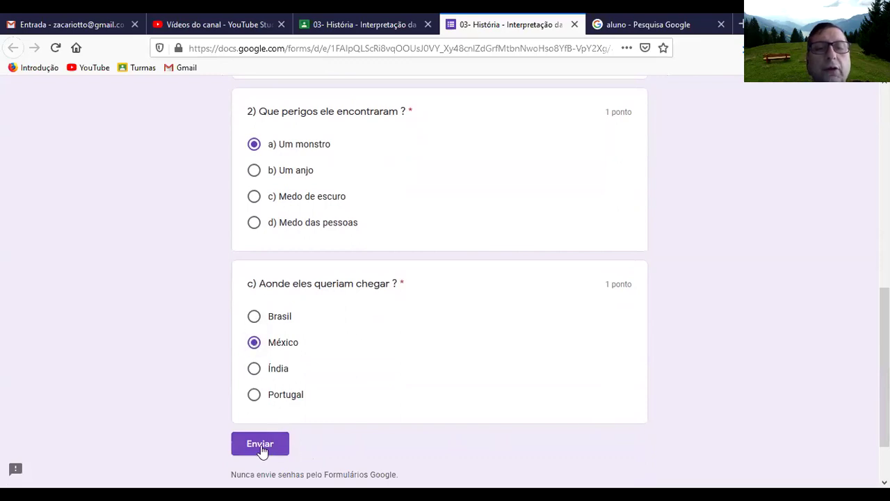
pyautogui.click(260, 446)
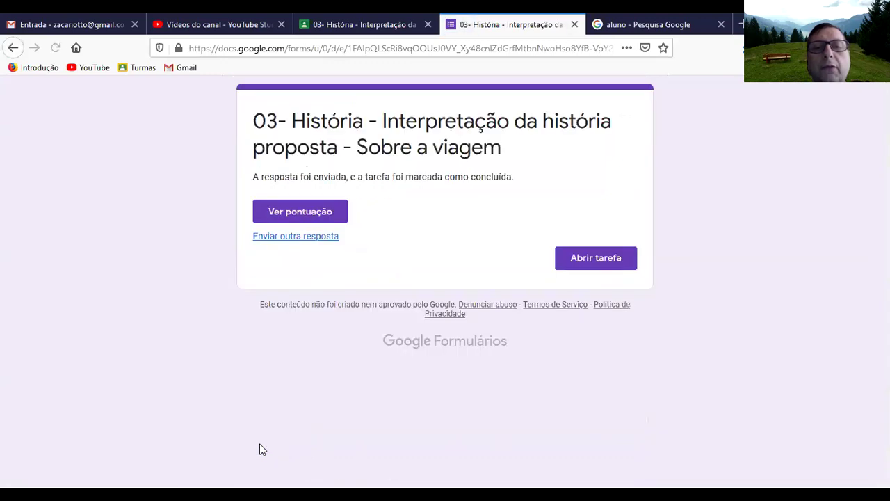
# Step: View the score of the submitted questionnaire, review the marked and correct answers, and close the results page
pyautogui.click(329, 217)
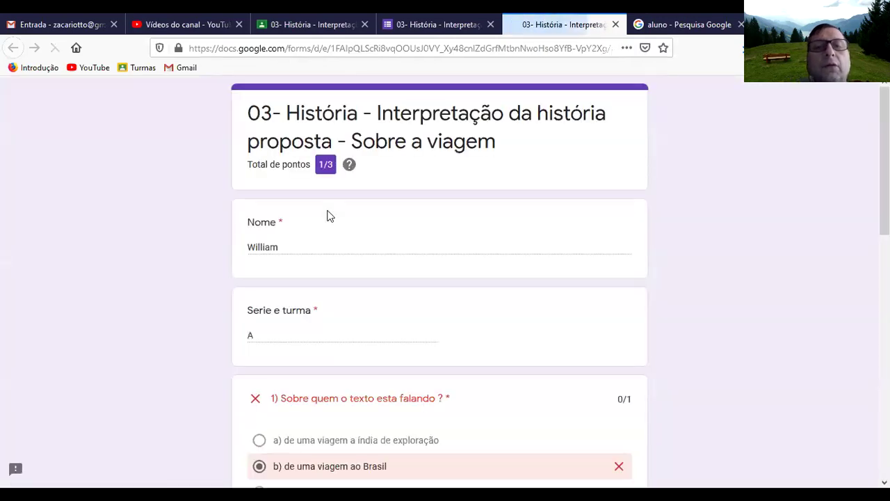
pyautogui.moveTo(885, 163); pyautogui.dragTo(884, 401)
pyautogui.scroll(10, 858, 252)
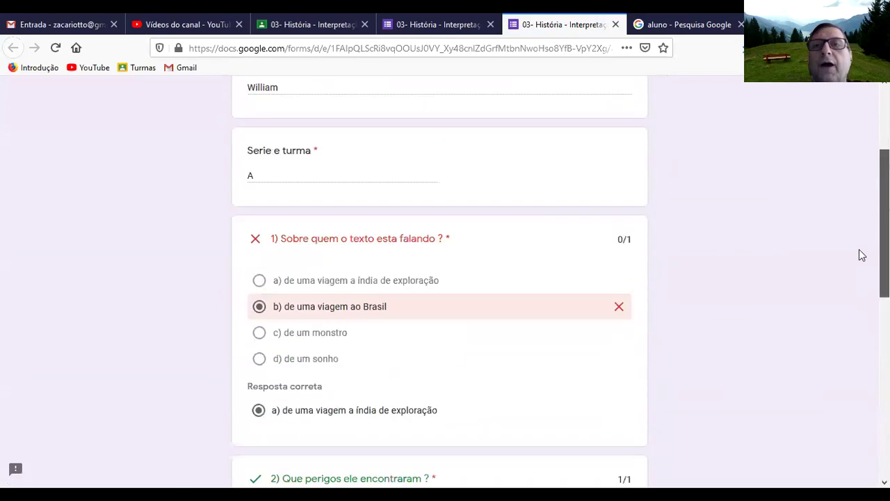
pyautogui.scroll(-10, 858, 250)
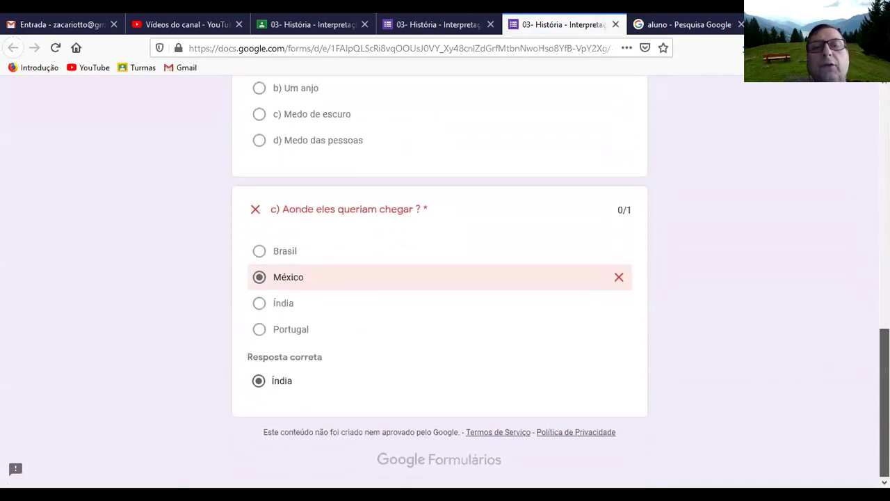
pyautogui.scroll(10, 863, 212)
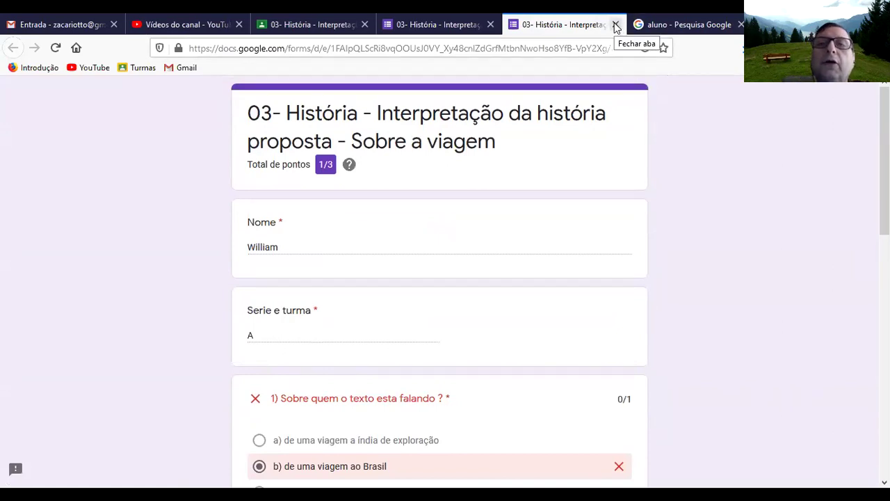
pyautogui.click(616, 26)
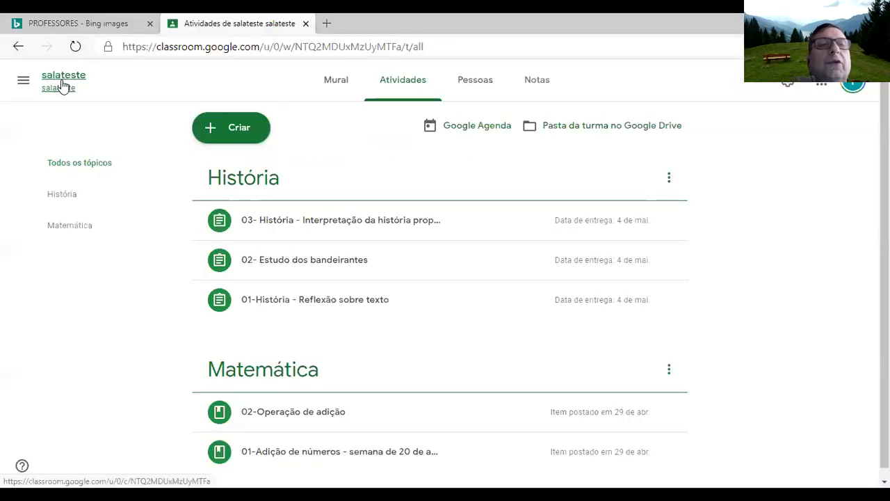
# Step: In the teacher's browser, open the student work for assignment 03 from the salateste grades and look at its attached form
pyautogui.click(61, 86)
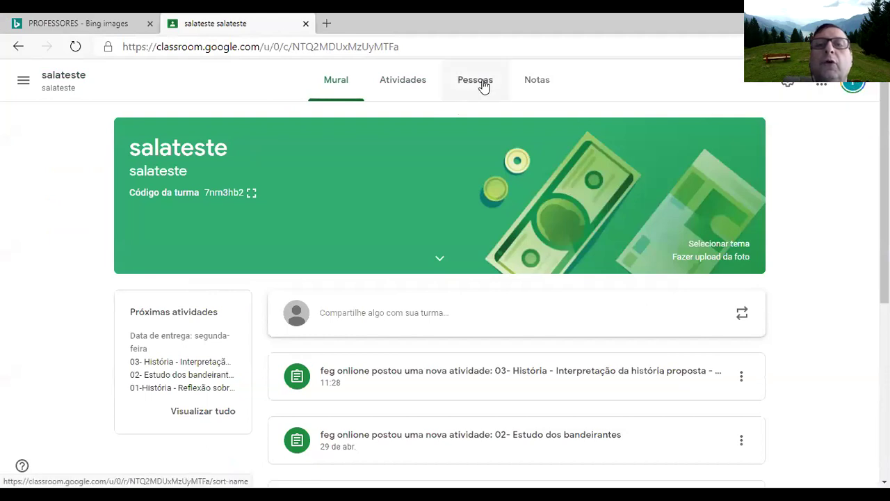
pyautogui.click(542, 87)
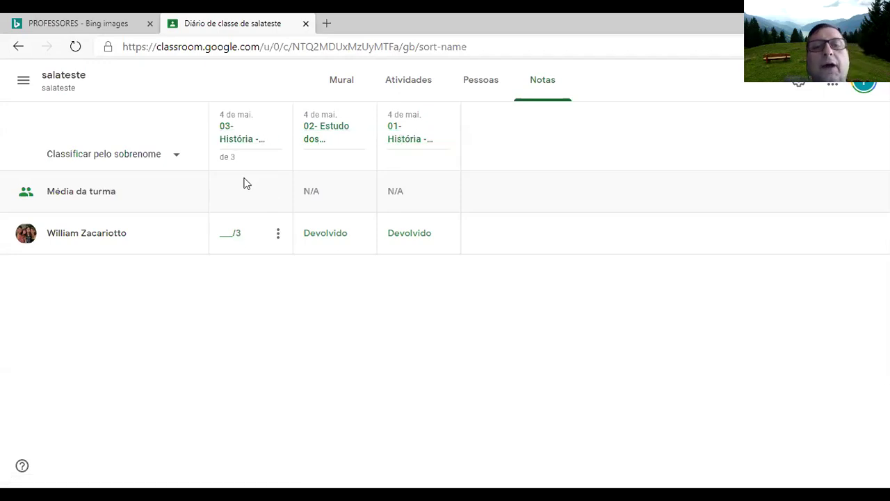
pyautogui.click(245, 142)
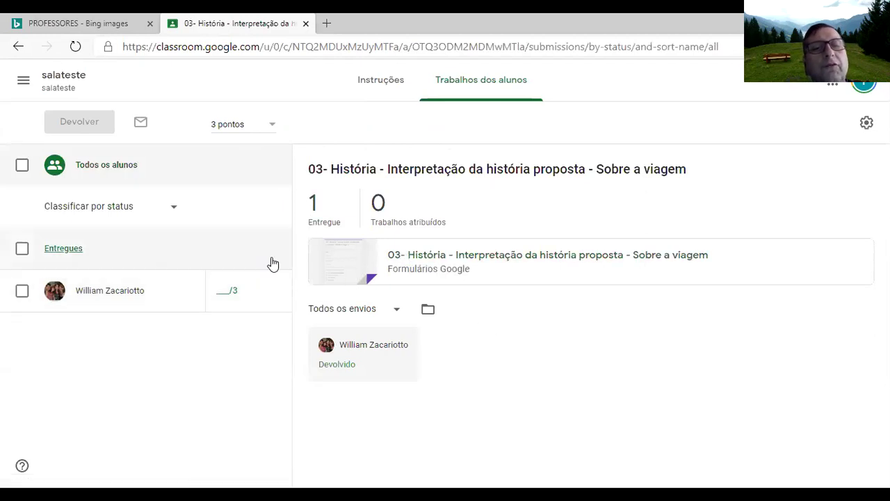
pyautogui.click(328, 261)
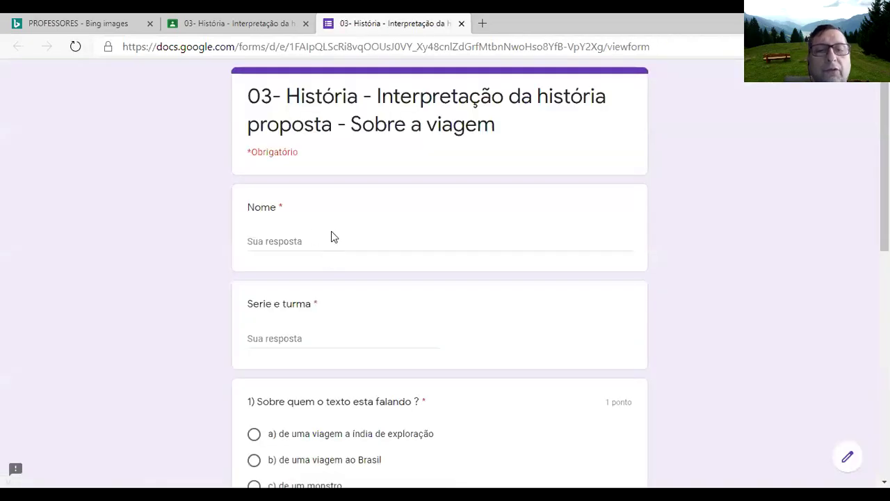
pyautogui.click(462, 23)
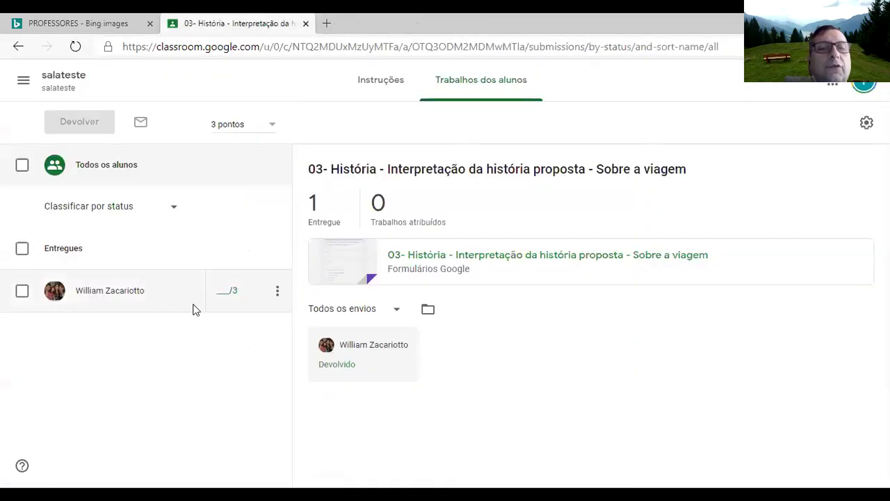
# Step: Examine the student's grade field, the assignment's points choices and the options for the student's submission
pyautogui.click(226, 289)
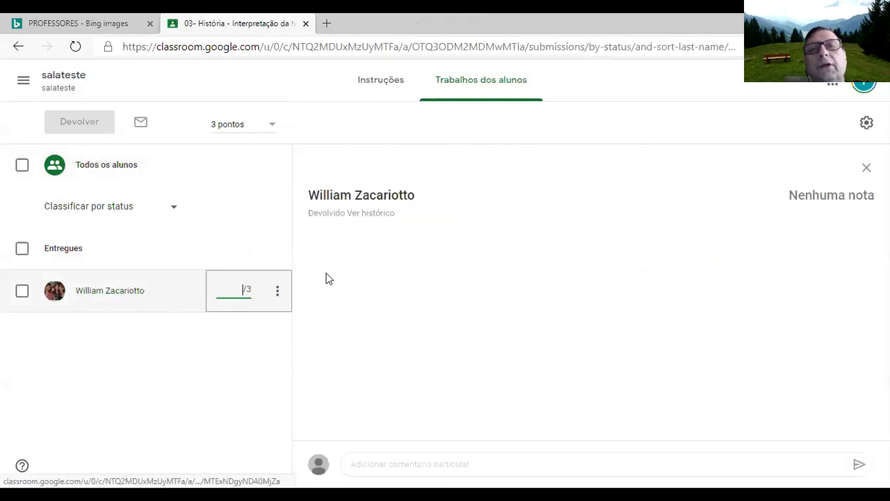
pyautogui.click(257, 128)
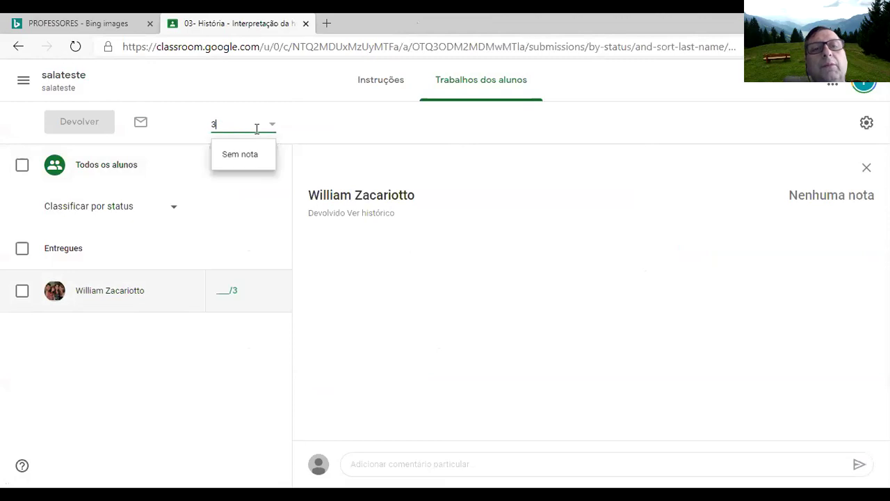
pyautogui.click(381, 267)
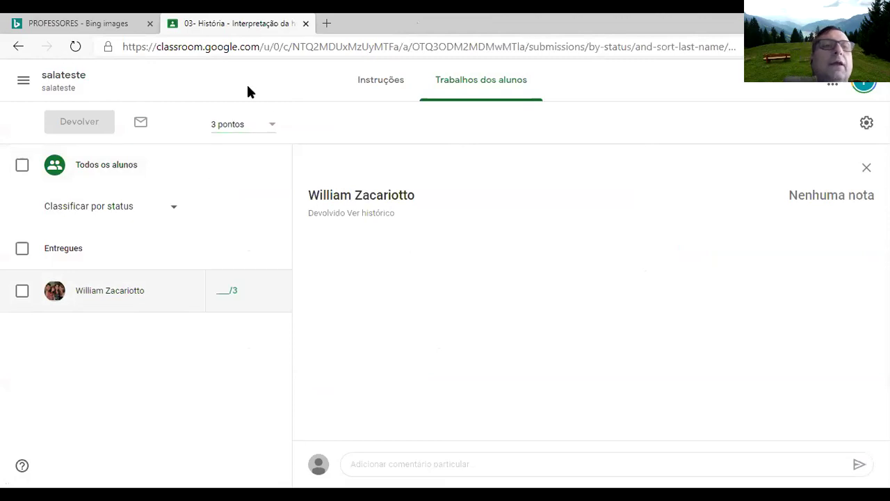
pyautogui.moveTo(223, 295)
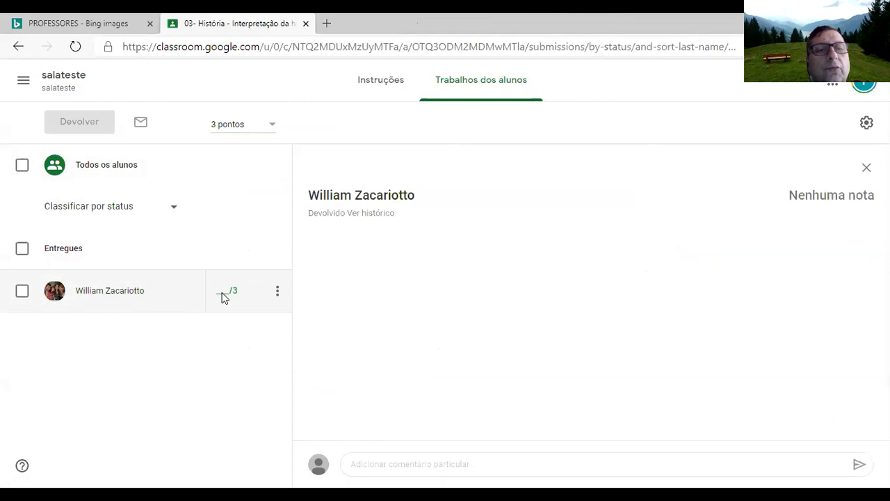
pyautogui.click(277, 292)
pyautogui.click(277, 296)
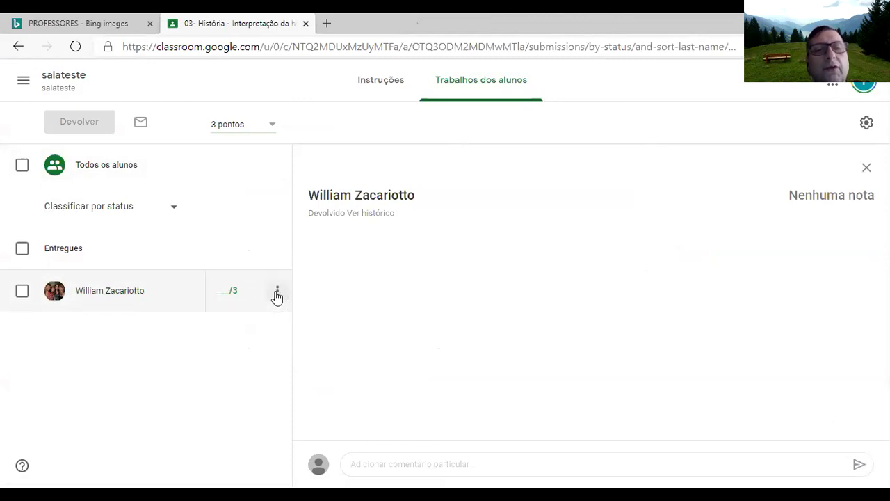